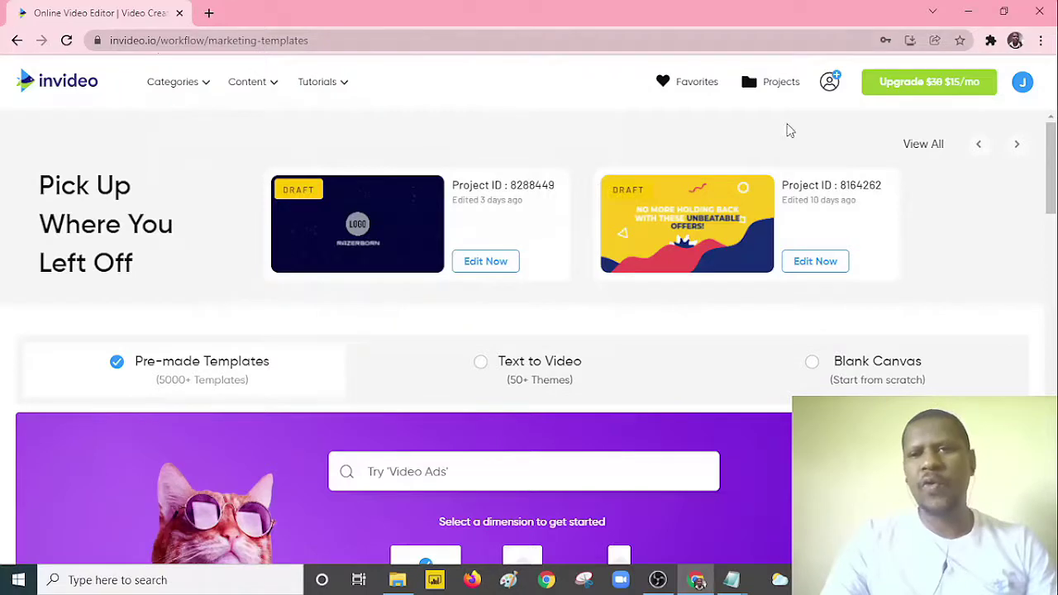
Choose the Text to Video workflow and select the Wide (16:9) dimension.
scroll(1049, 165, "down", 4)
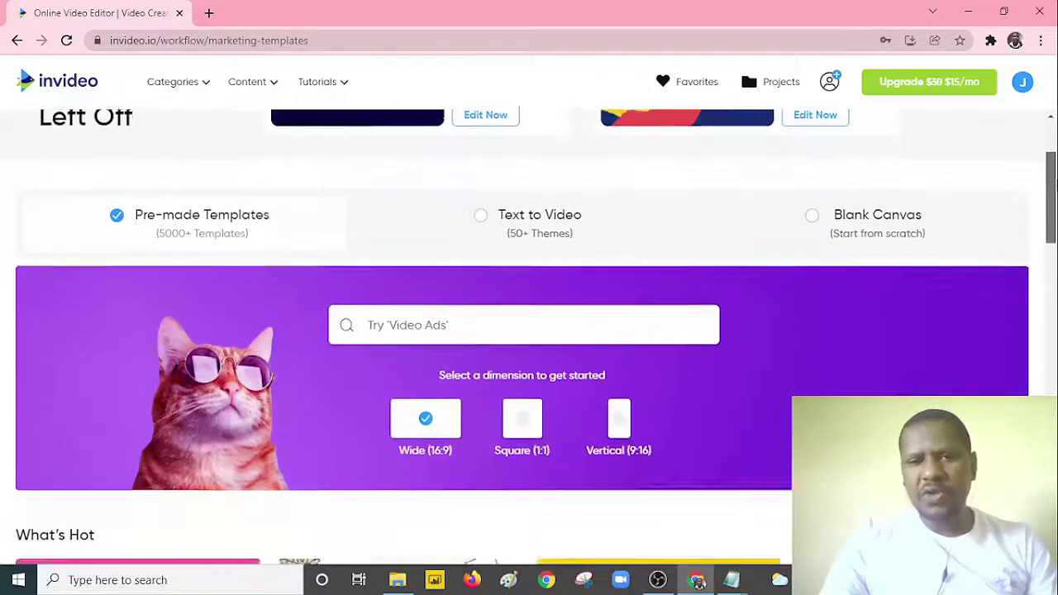
scroll(1050, 166, "down", 1)
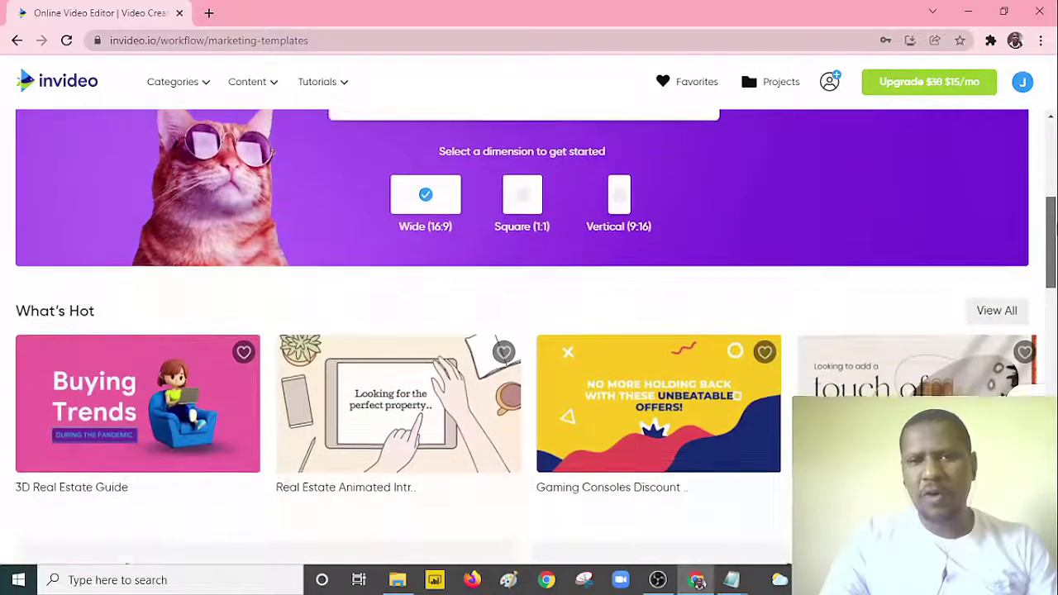
scroll(529, 339, "up", 5)
scroll(1053, 160, "down", 1)
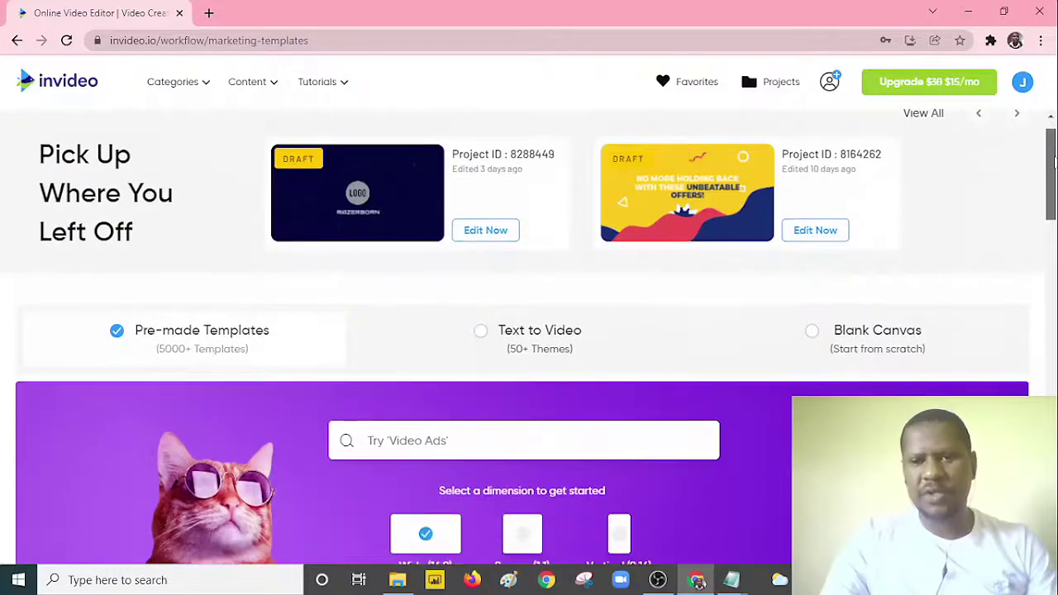
scroll(1053, 160, "up", 1)
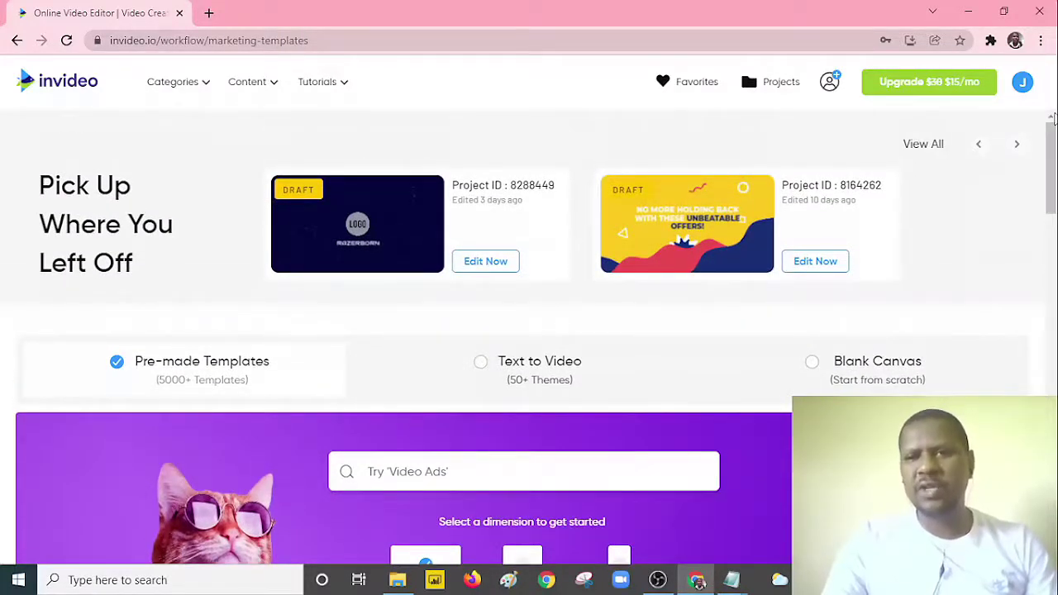
left_click_drag(1053, 157, 1053, 178)
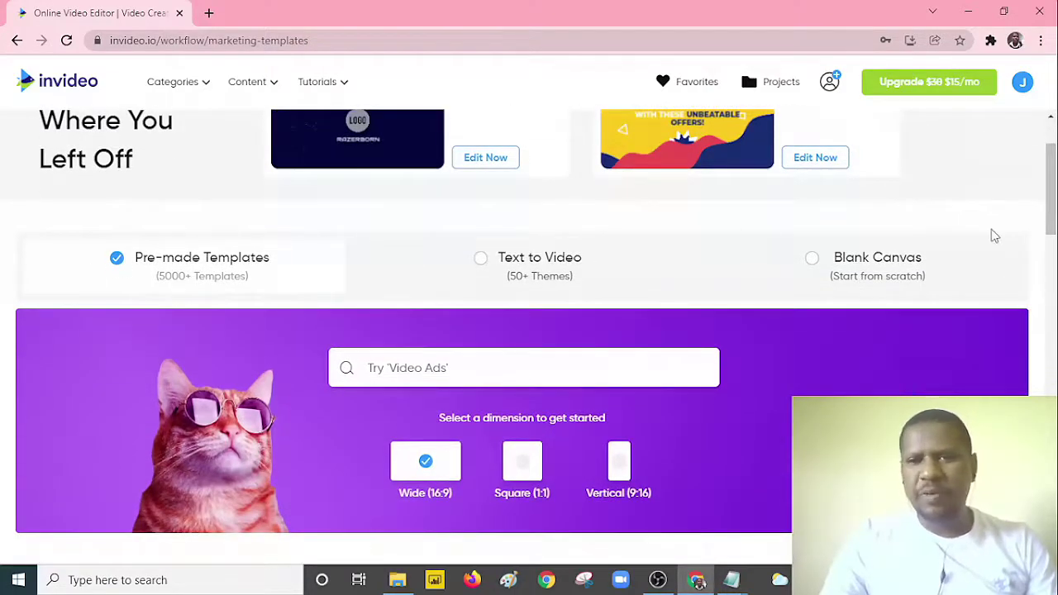
mouse_move(1052, 203)
left_mouse_down()
mouse_move(1052, 181)
mouse_move(1052, 218)
mouse_move(1052, 188)
left_mouse_up()
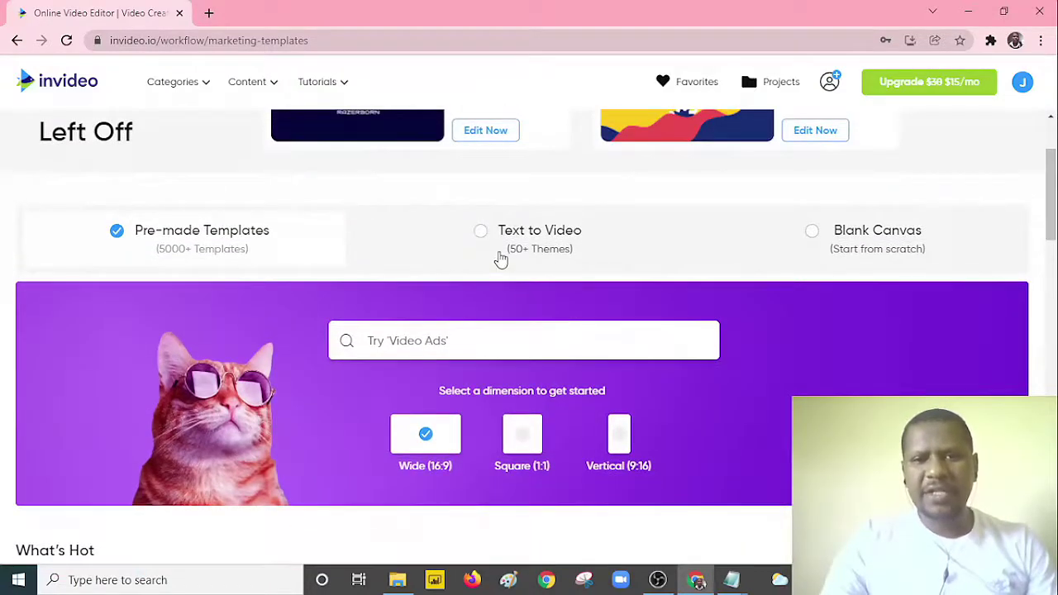
left_click(481, 232)
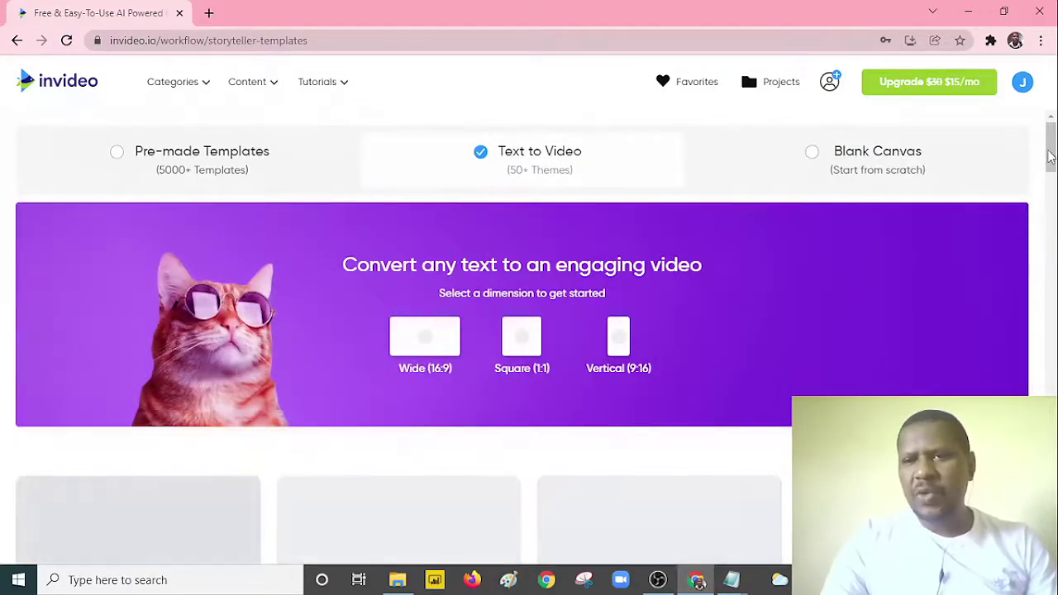
left_click_drag(1049, 157, 1051, 149)
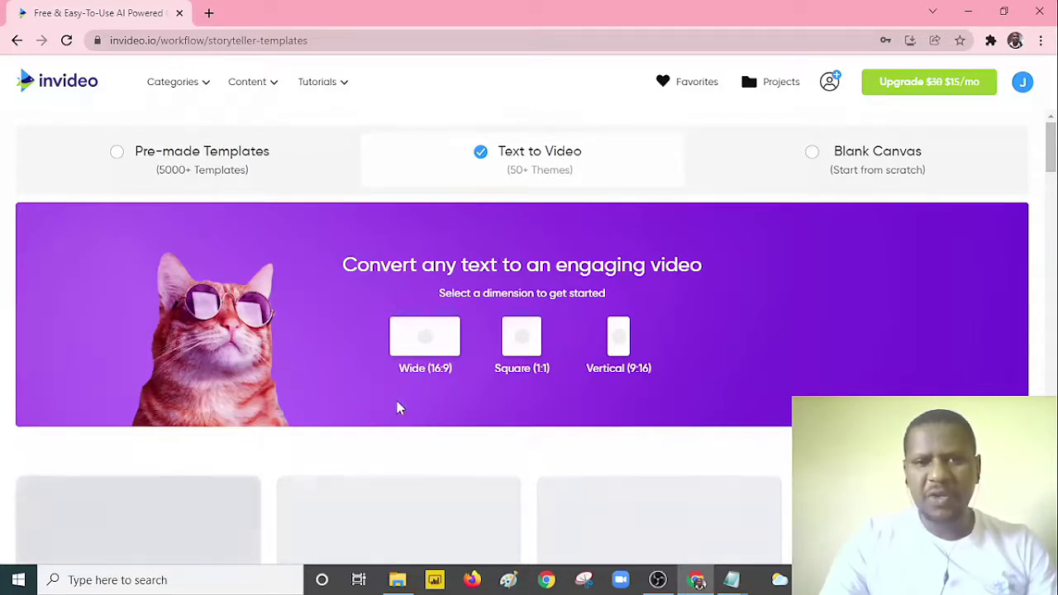
left_click(421, 351)
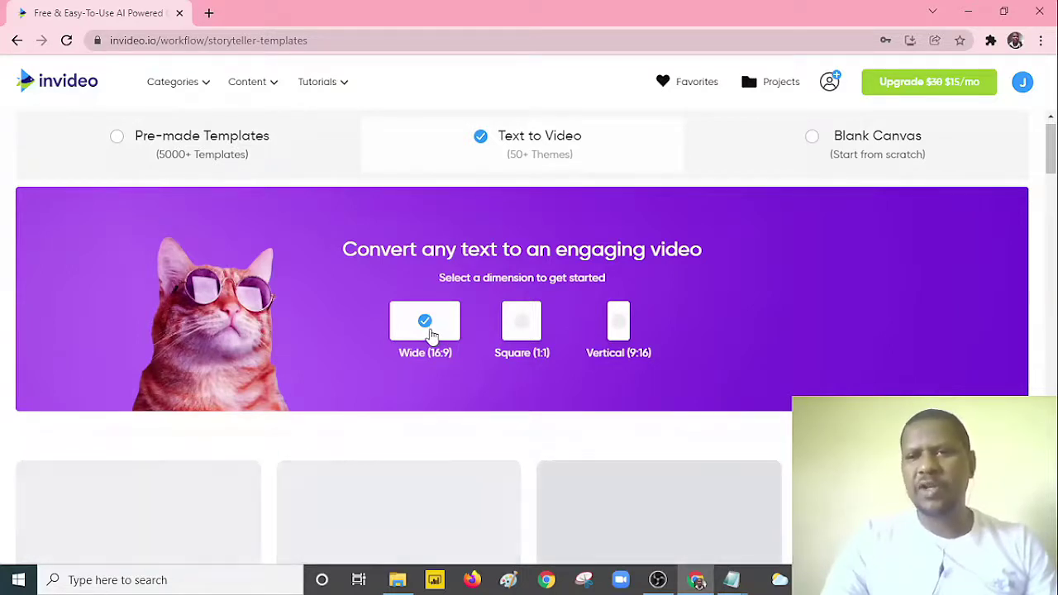
Start a Wide (16:9) video from the Spotless story template and open the script entry option.
mouse_move(1050, 149)
left_mouse_down()
mouse_move(1050, 198)
mouse_move(1049, 143)
mouse_move(1049, 179)
mouse_move(1050, 148)
mouse_move(1050, 170)
left_mouse_up()
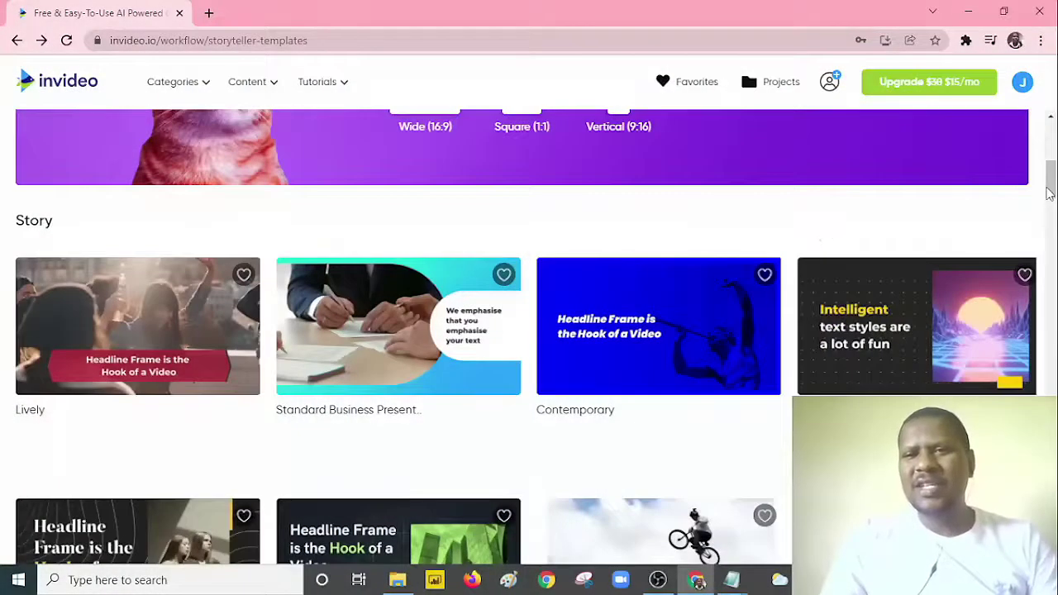
left_click_drag(1050, 186, 1053, 270)
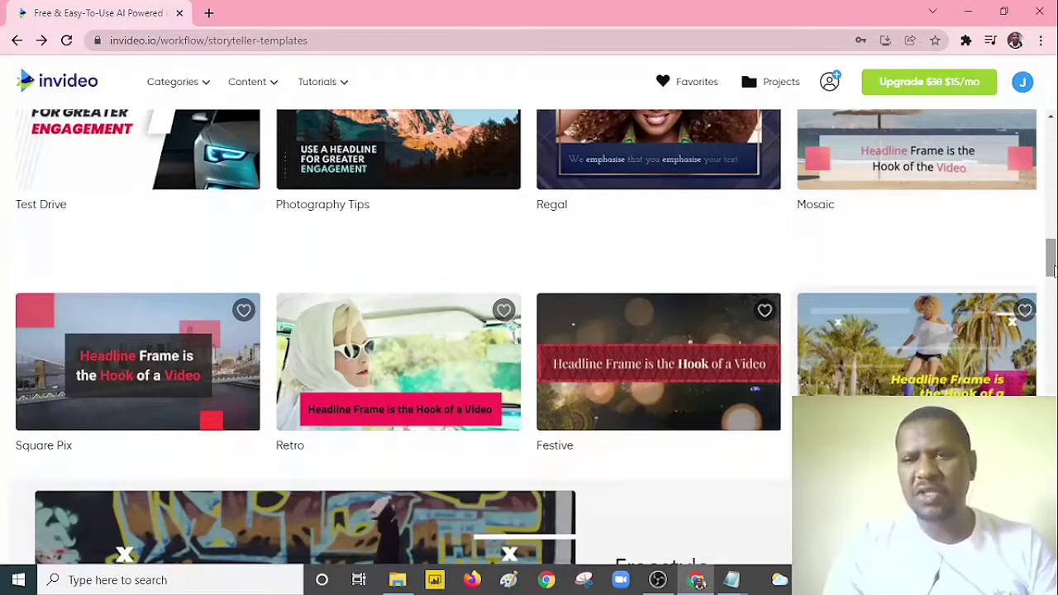
left_click_drag(1053, 270, 1051, 372)
mouse_move(686, 264)
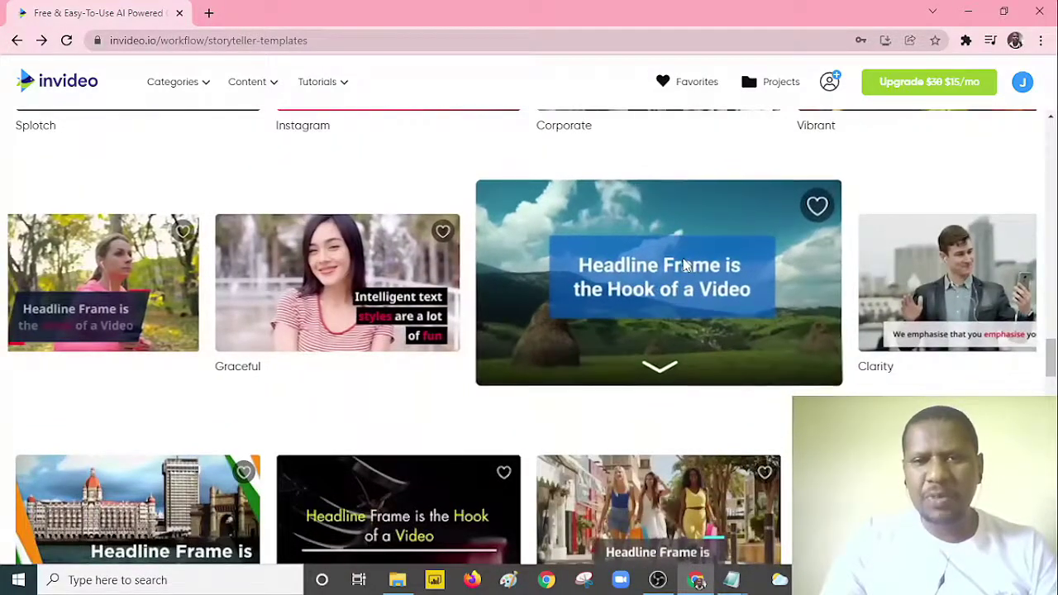
left_click(660, 366)
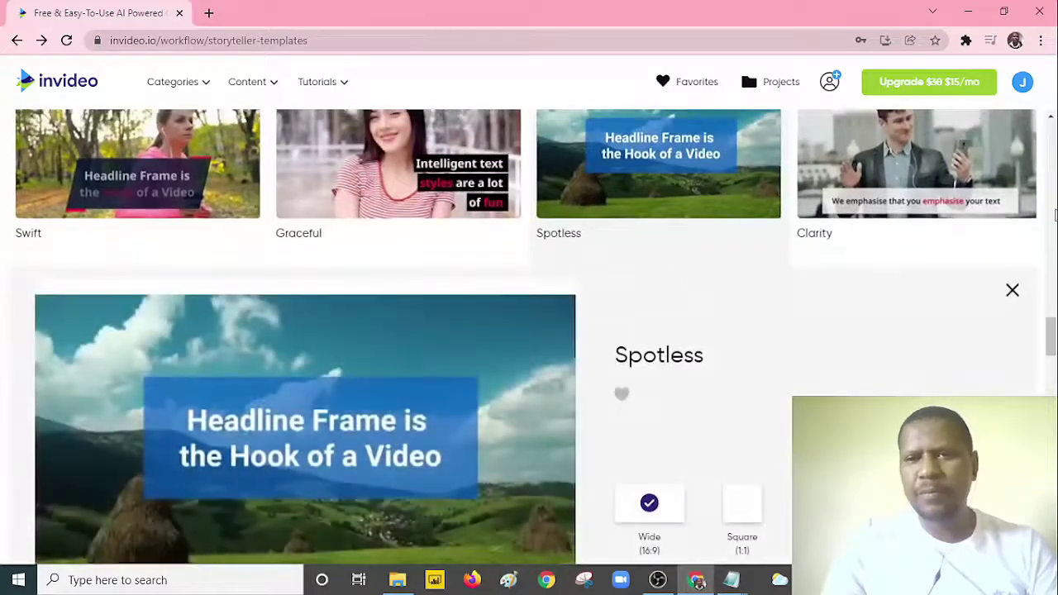
left_click_drag(1052, 327, 1052, 348)
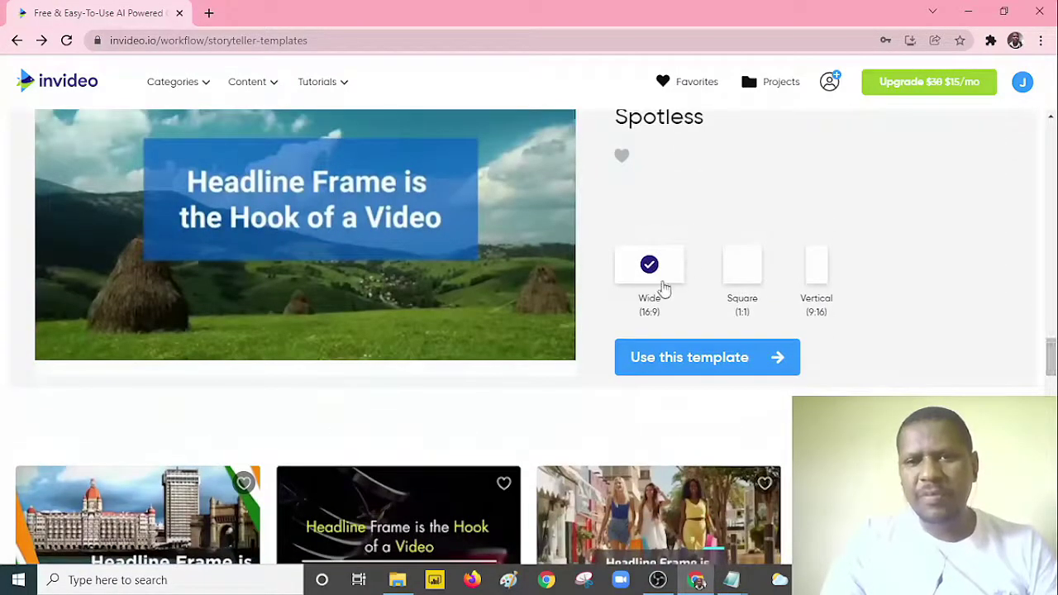
left_click(757, 372)
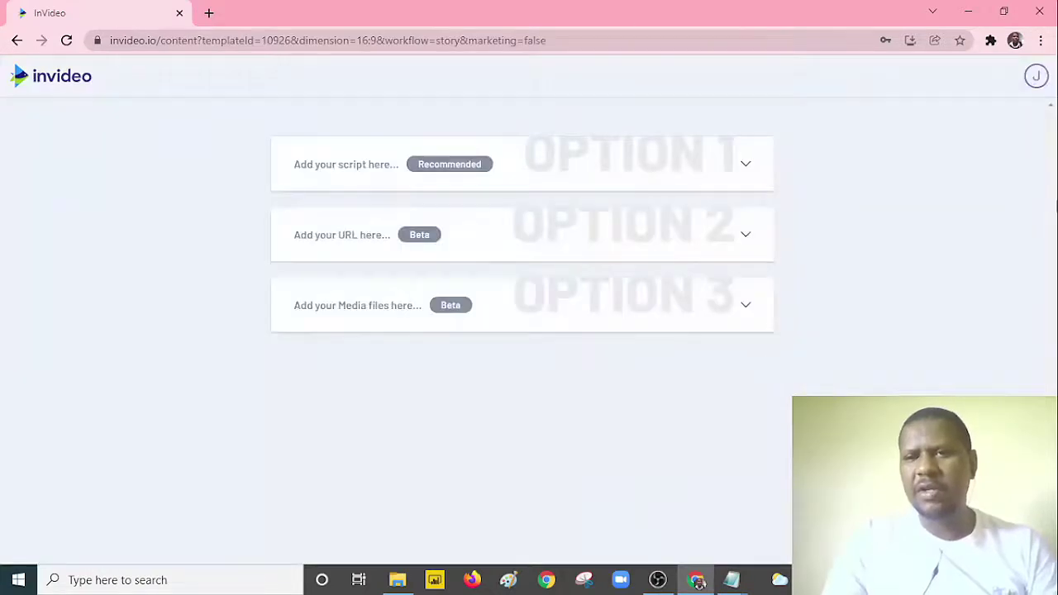
left_click(714, 206)
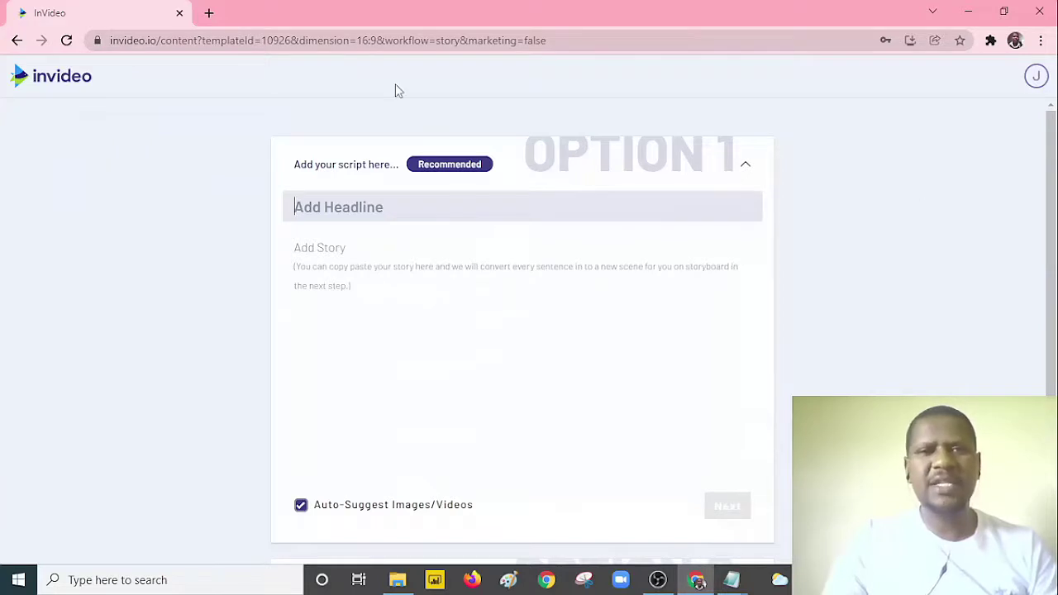
Open the blog.learnerscoach.co.ke site in a new browser tab.
left_click(210, 15)
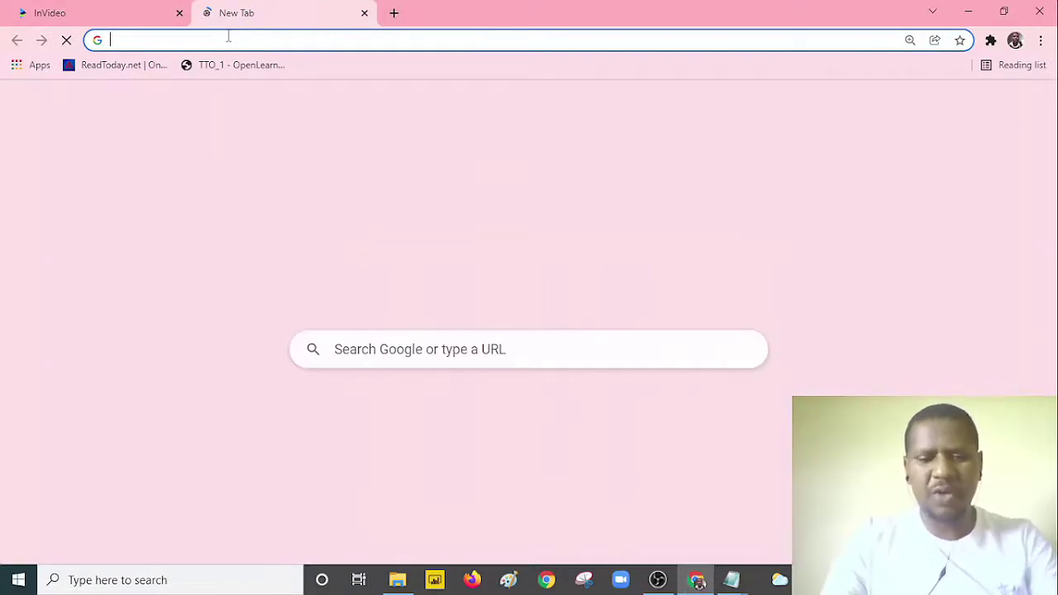
type("bog")
key("BackSpace")
key("BackSpace")
key("BackSpace")
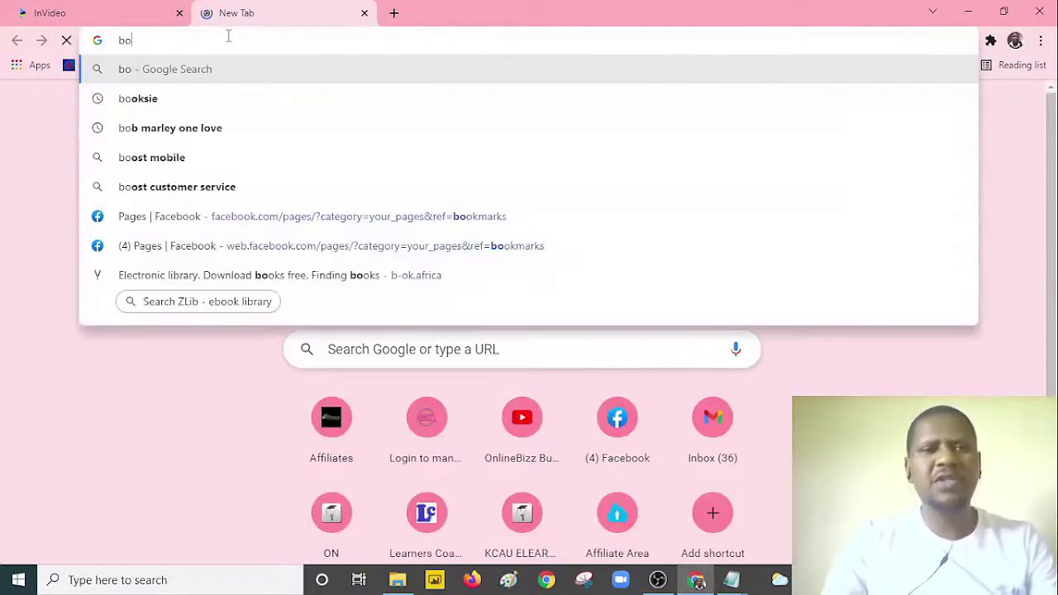
type("blog")
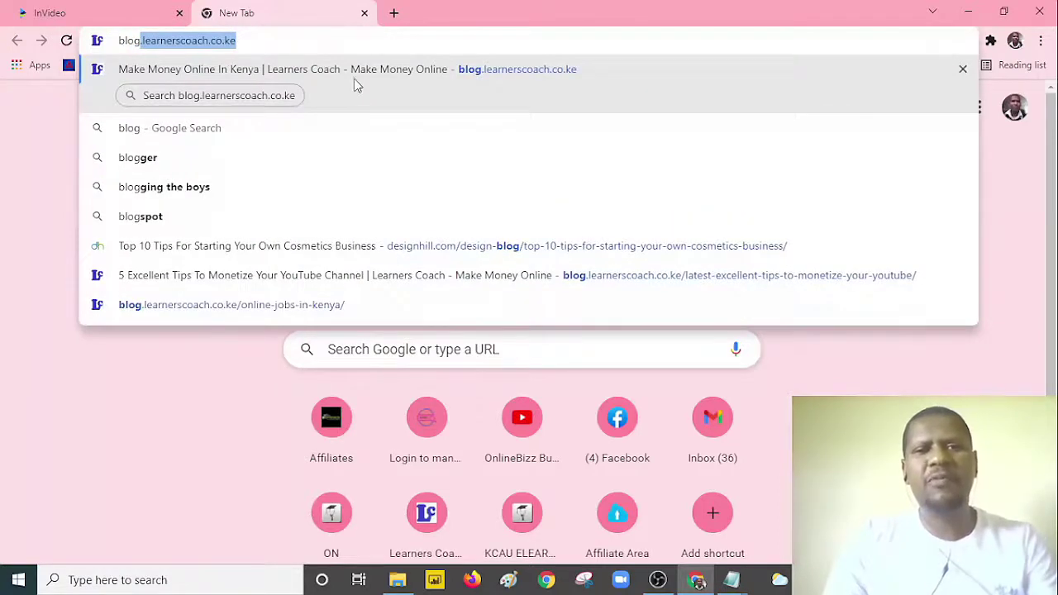
key("Return")
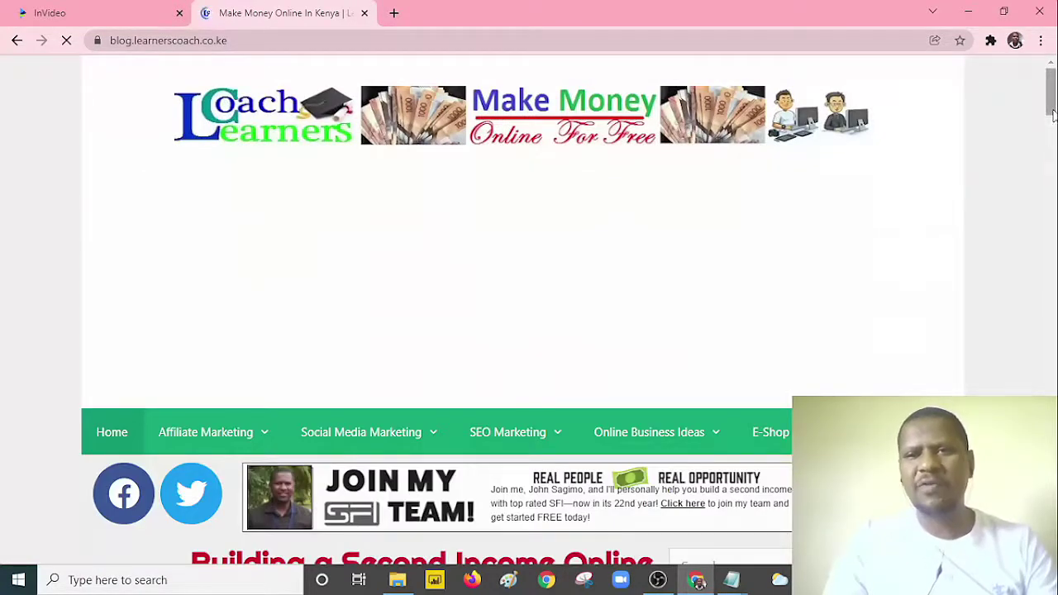
Open the blog's Online Business Ideas category.
scroll(673, 151, "down", 4)
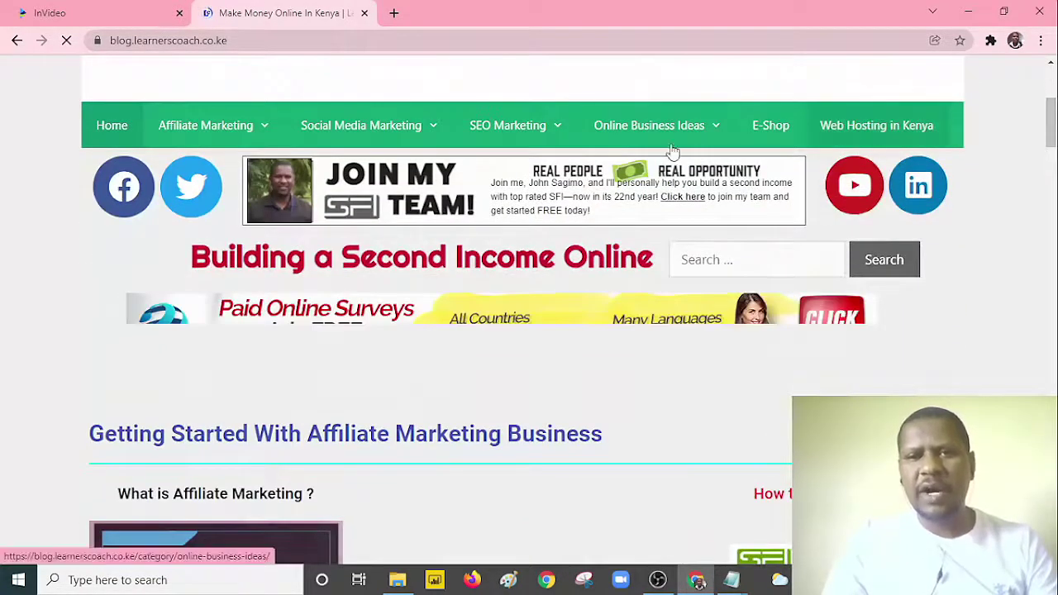
mouse_move(661, 135)
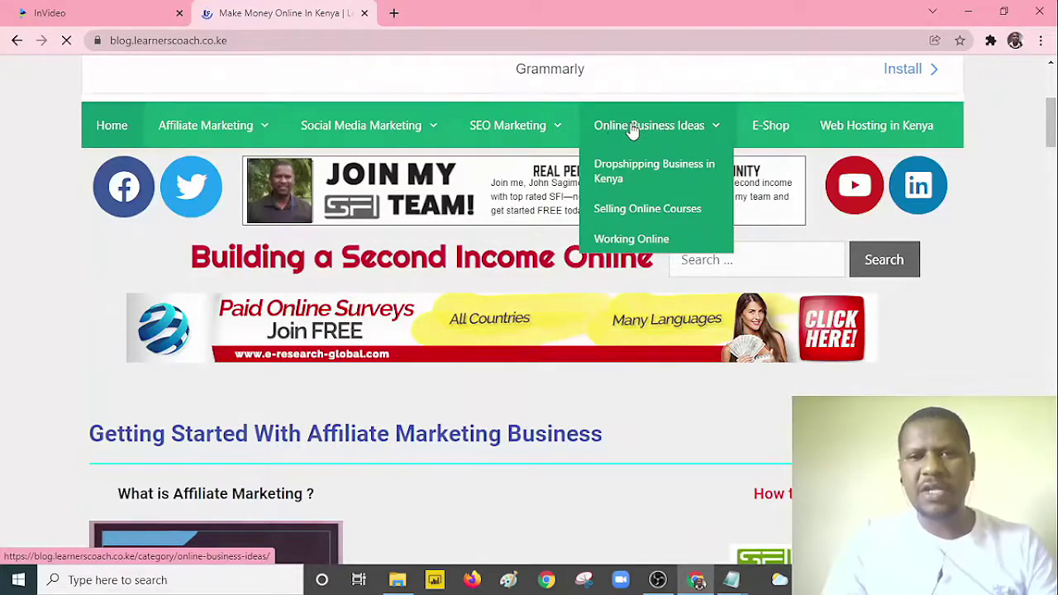
left_click(630, 131)
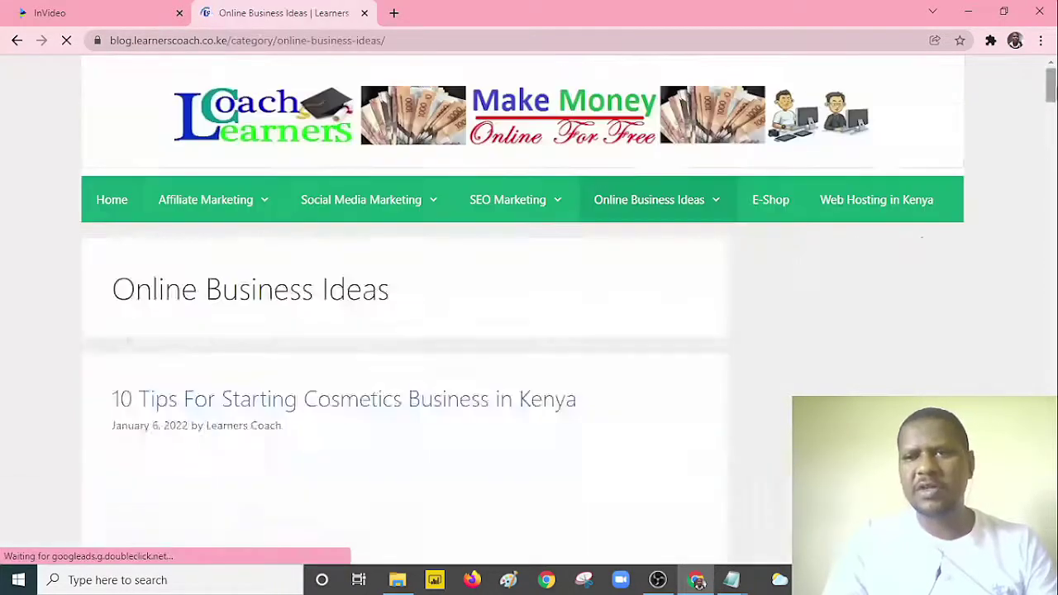
Open the Ecommerce Website Development category from the blog's category list, dismissing the ad.
left_click(1052, 100)
left_click_drag(1052, 100, 1052, 98)
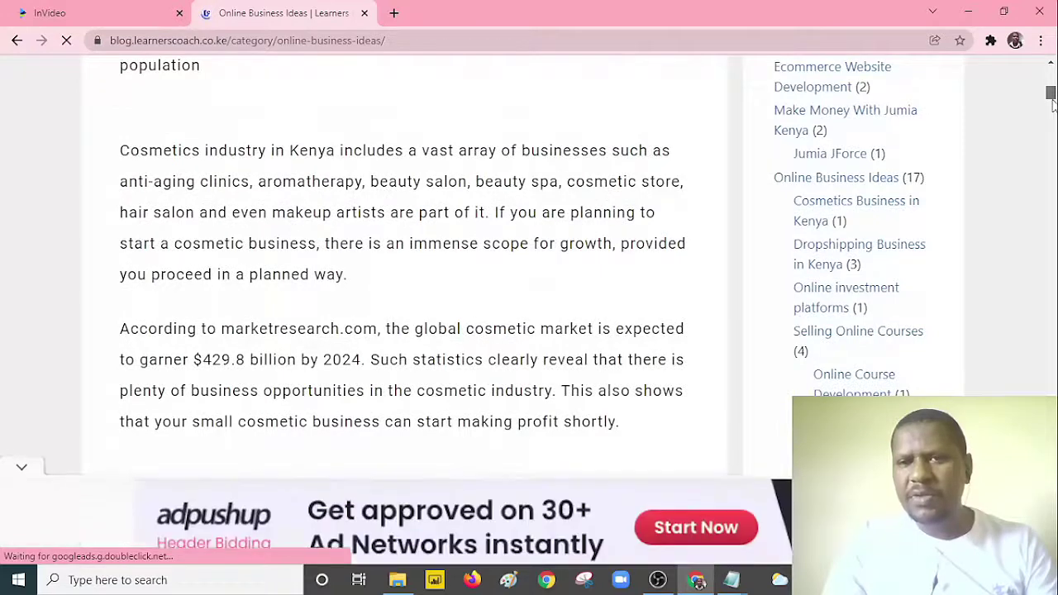
left_click(827, 92)
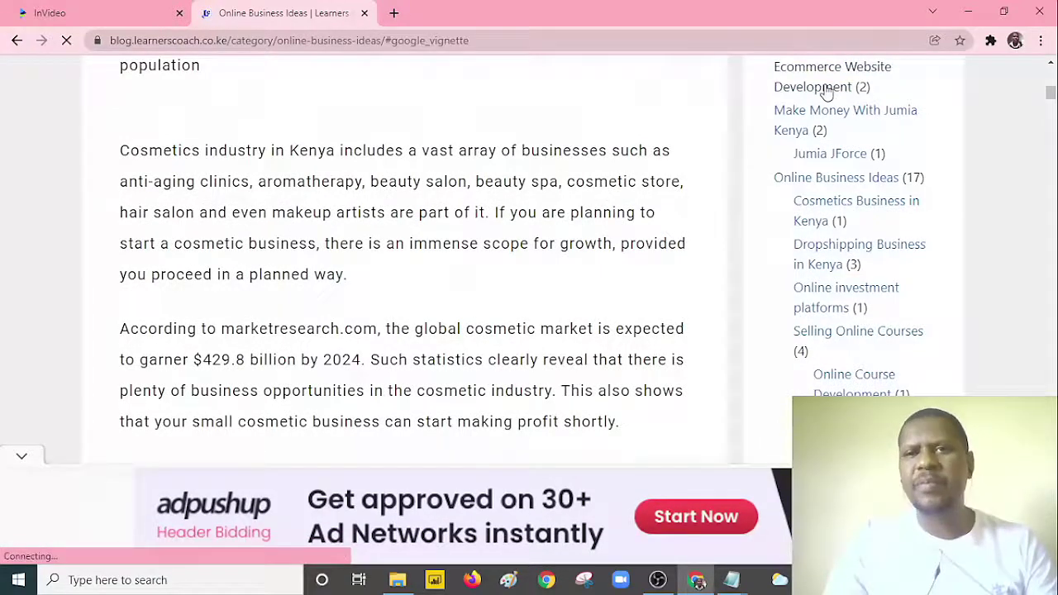
left_click(569, 375)
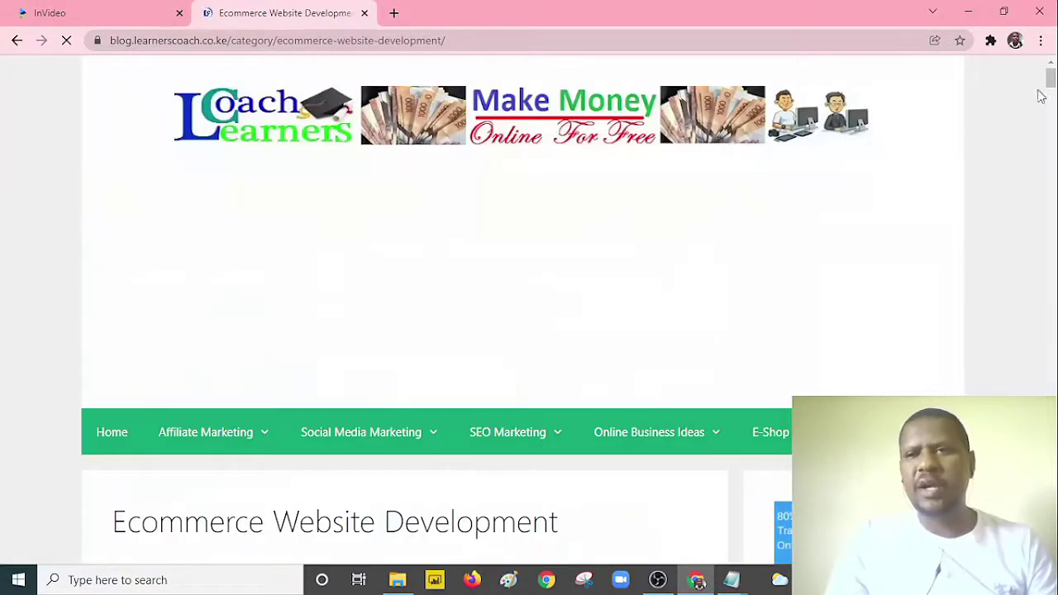
Open the article "10 Important Website Pages Your E-commerce Site Should Have" and skim its opening sections.
left_click_drag(1050, 78, 1049, 126)
mouse_move(1051, 112)
left_mouse_down()
mouse_move(1051, 90)
mouse_move(1051, 156)
mouse_move(1048, 95)
left_mouse_up()
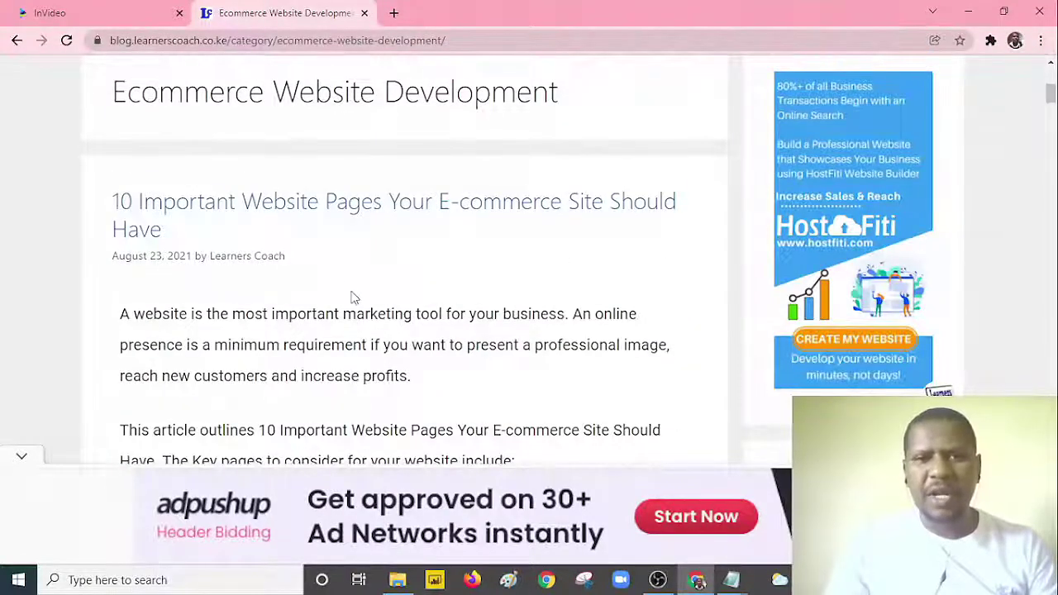
left_click(411, 212)
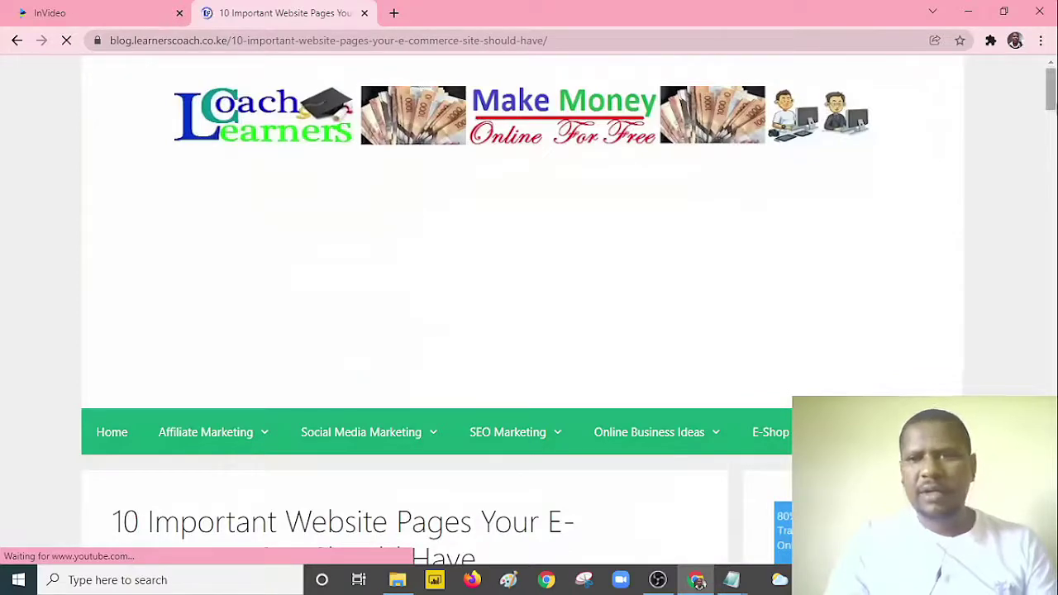
scroll(529, 306, "down", 6)
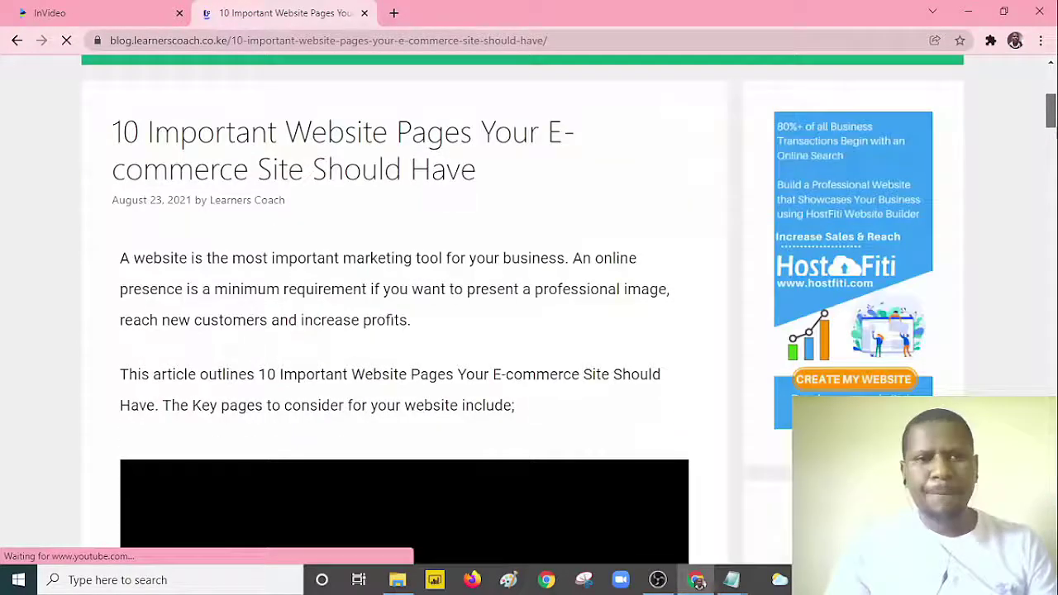
scroll(529, 306, "down", 2)
scroll(529, 306, "down", 5)
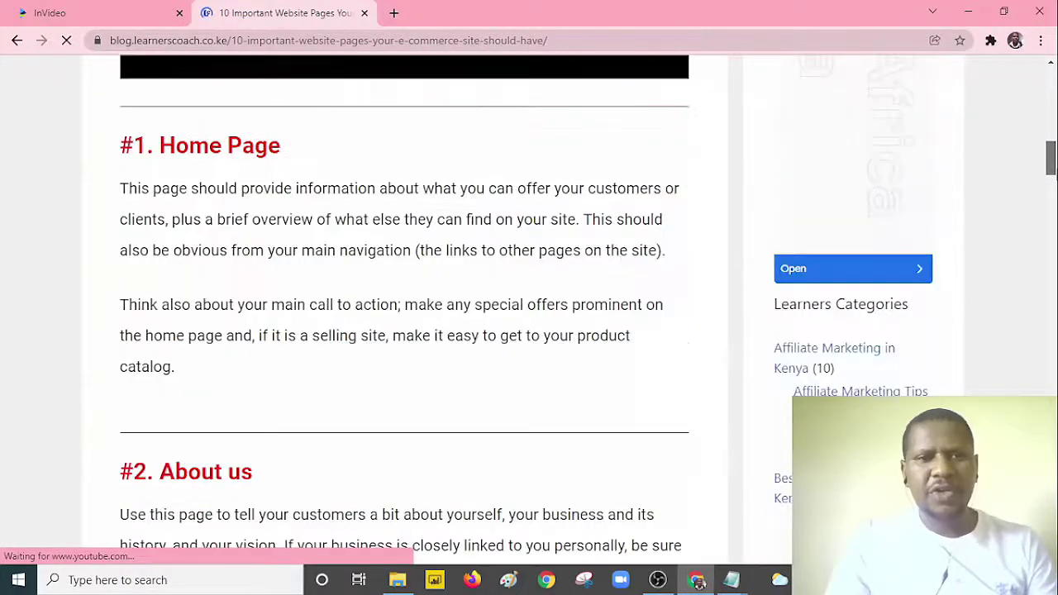
scroll(124, 193, "up", 10)
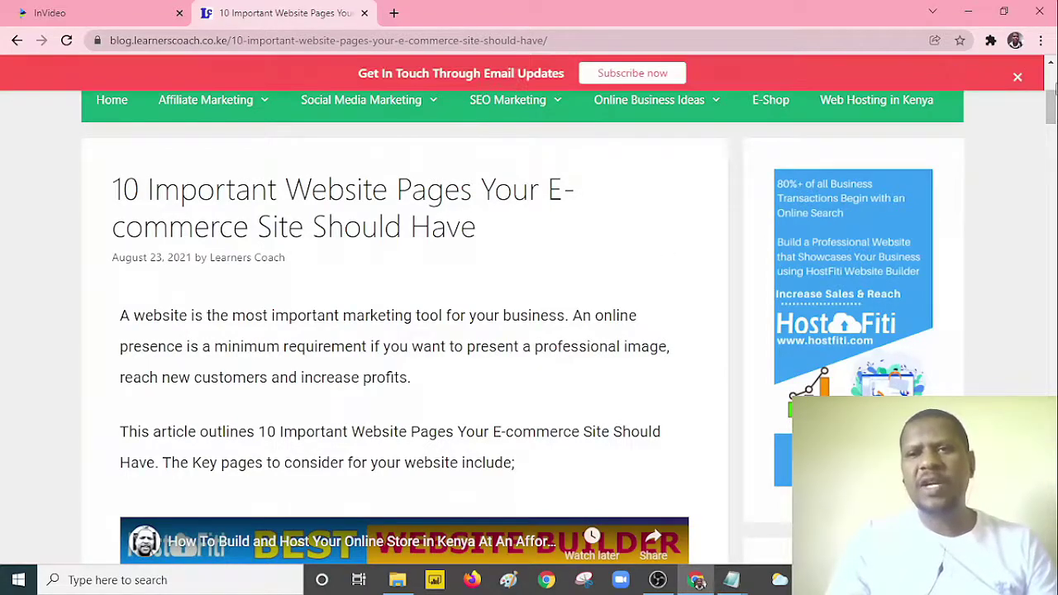
mouse_move(1050, 106)
left_mouse_down()
mouse_move(1051, 374)
mouse_move(1050, 87)
left_mouse_up()
scroll(453, 184, "down", 5)
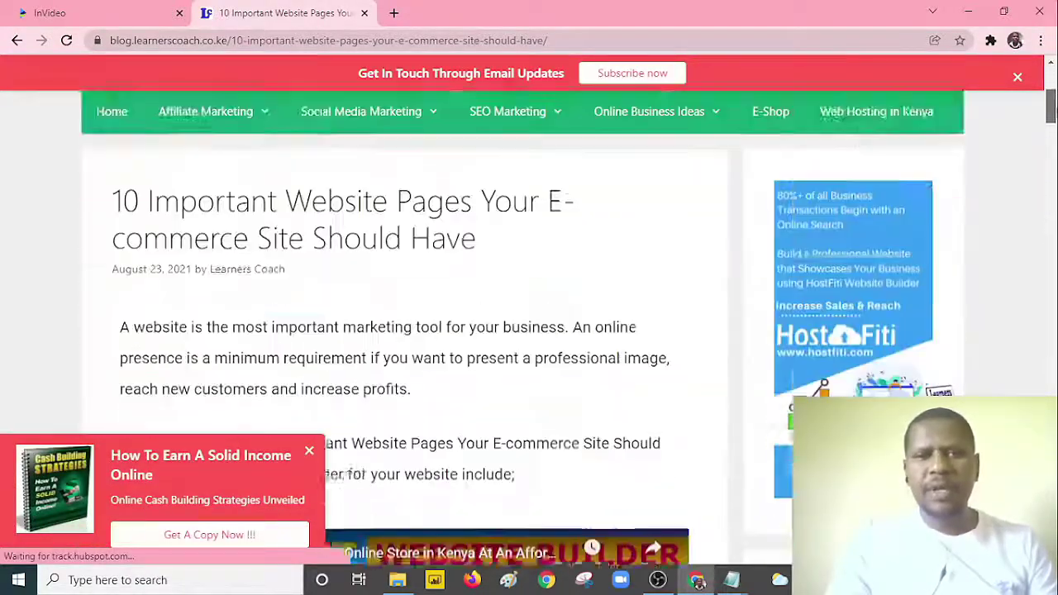
Copy the article's title and paste it into the empty Notepad document.
left_click_drag(487, 187, 108, 150)
key("ctrl+c")
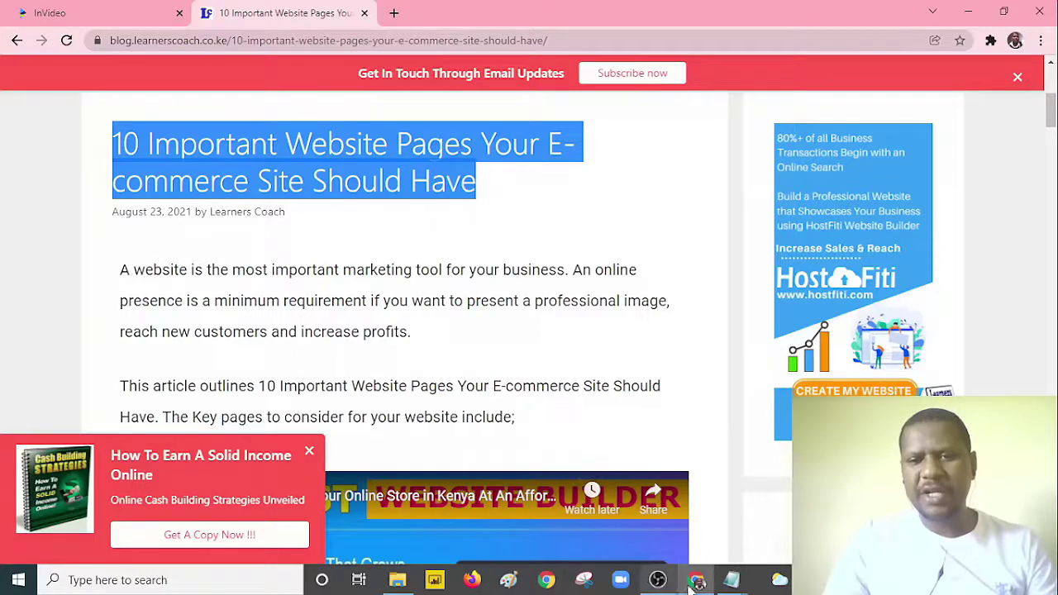
mouse_move(732, 580)
left_click(764, 504)
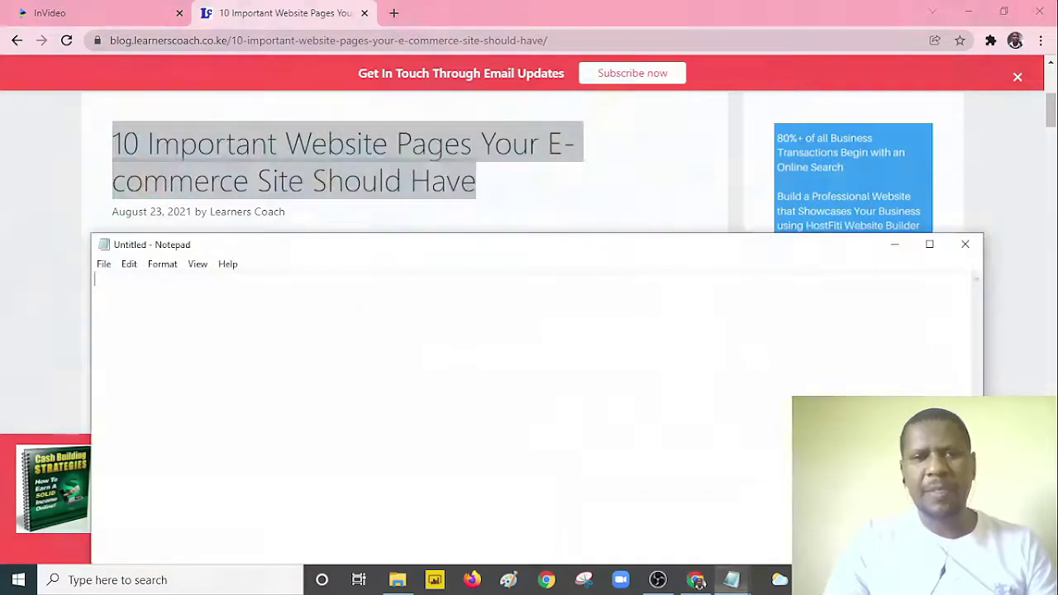
key("ctrl+v")
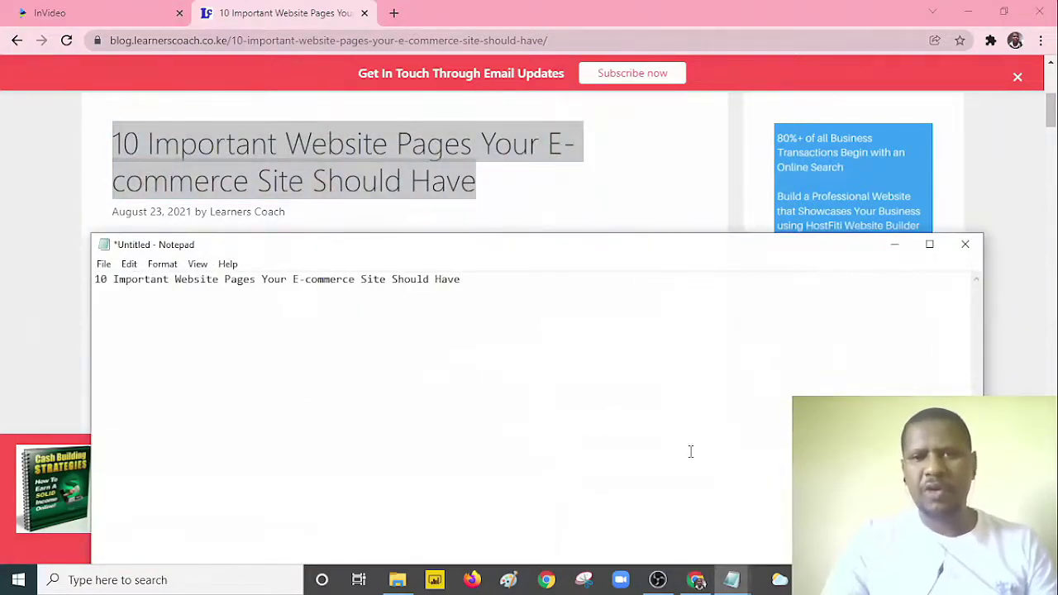
Cut the article title from Notepad and paste it as the headline of the InVideo script.
left_click_drag(657, 254, 719, 182)
left_click_drag(560, 203, 157, 208)
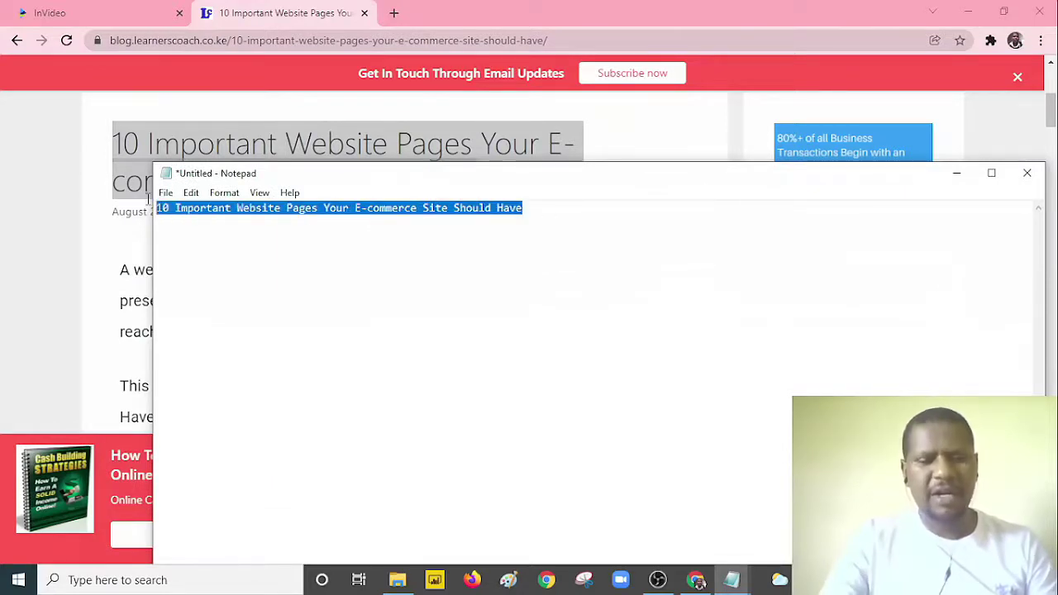
key("ctrl+x")
left_click(98, 12)
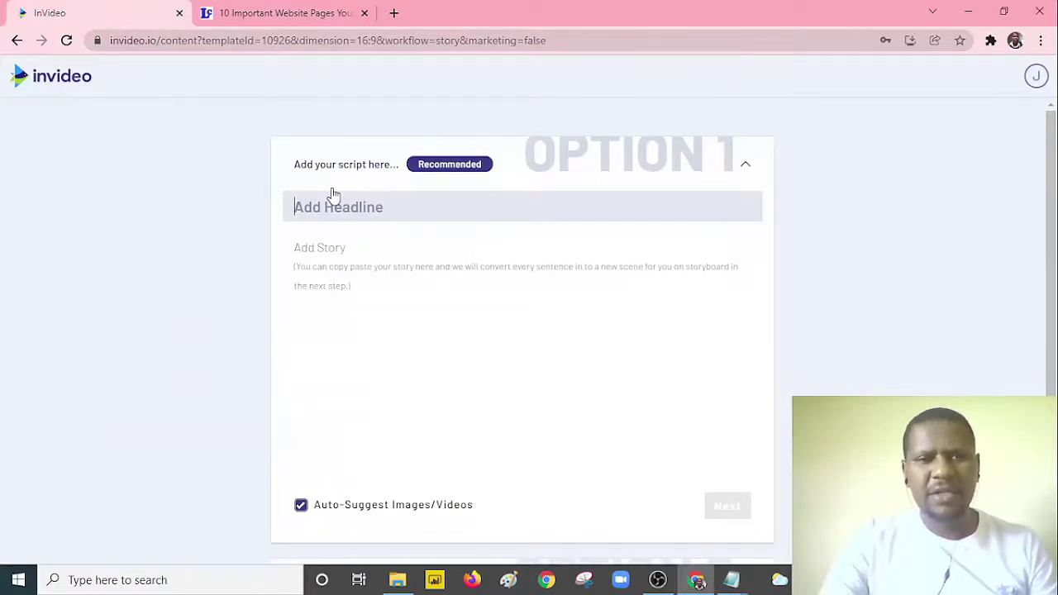
key("ctrl+v")
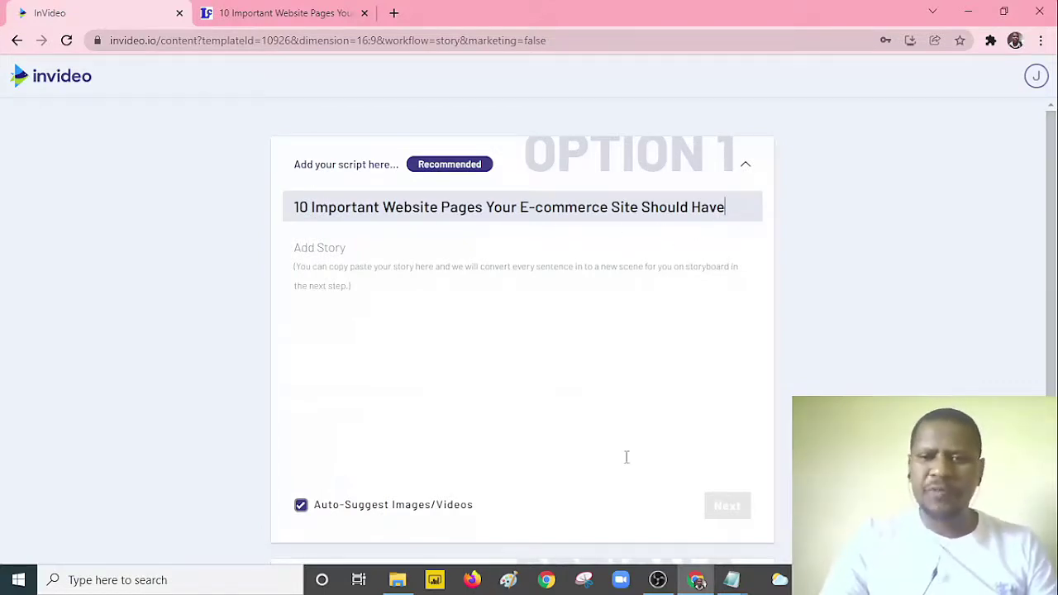
Copy the article's sections from "#1. Home Page" through "#10. Widgets" and paste them into the empty Notepad document.
left_click(698, 580)
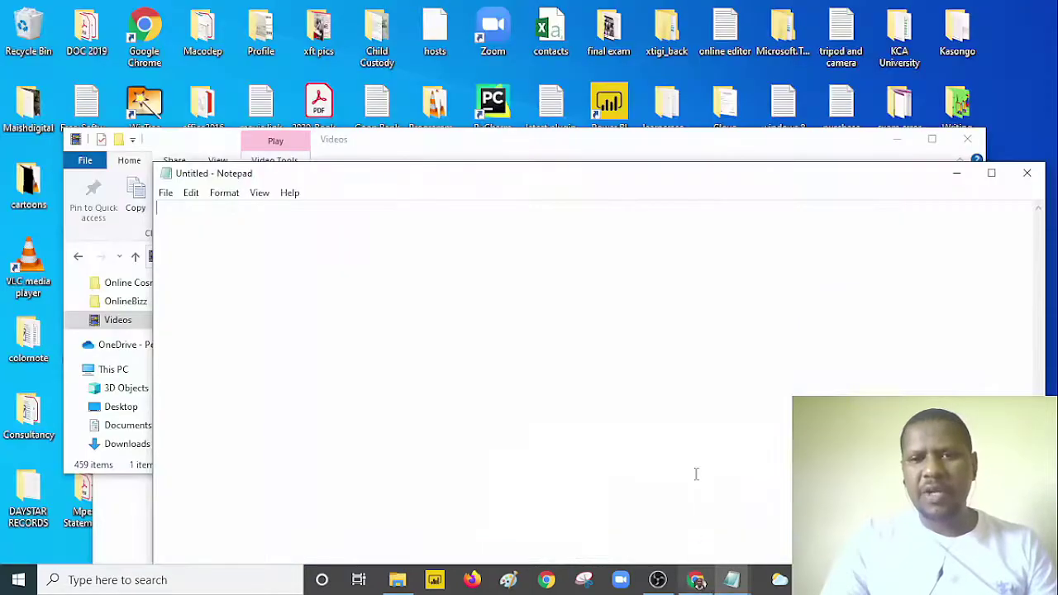
left_click(698, 580)
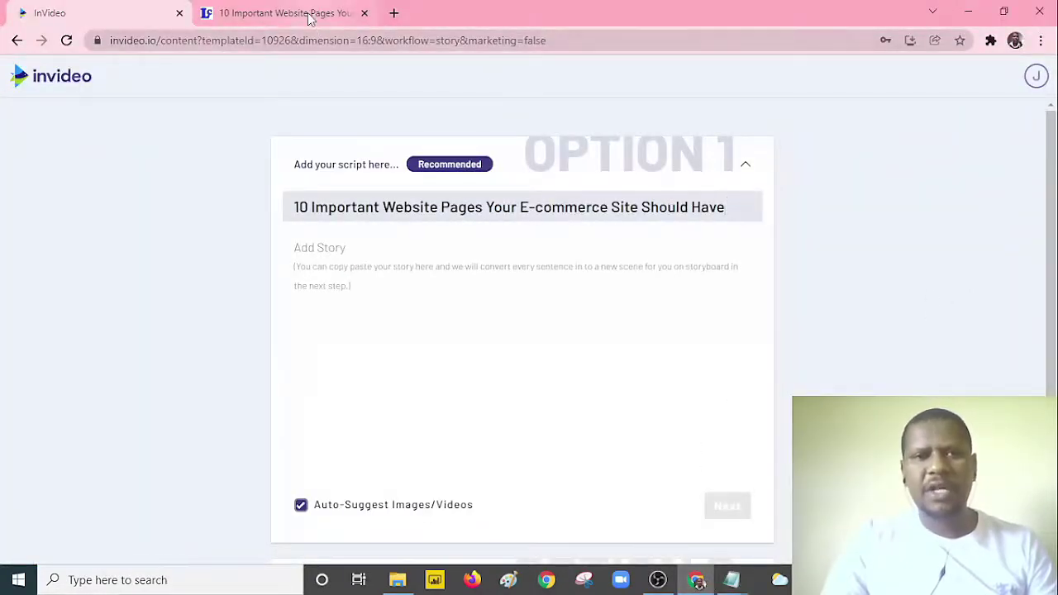
left_click(307, 14)
left_click_drag(1051, 118, 1050, 163)
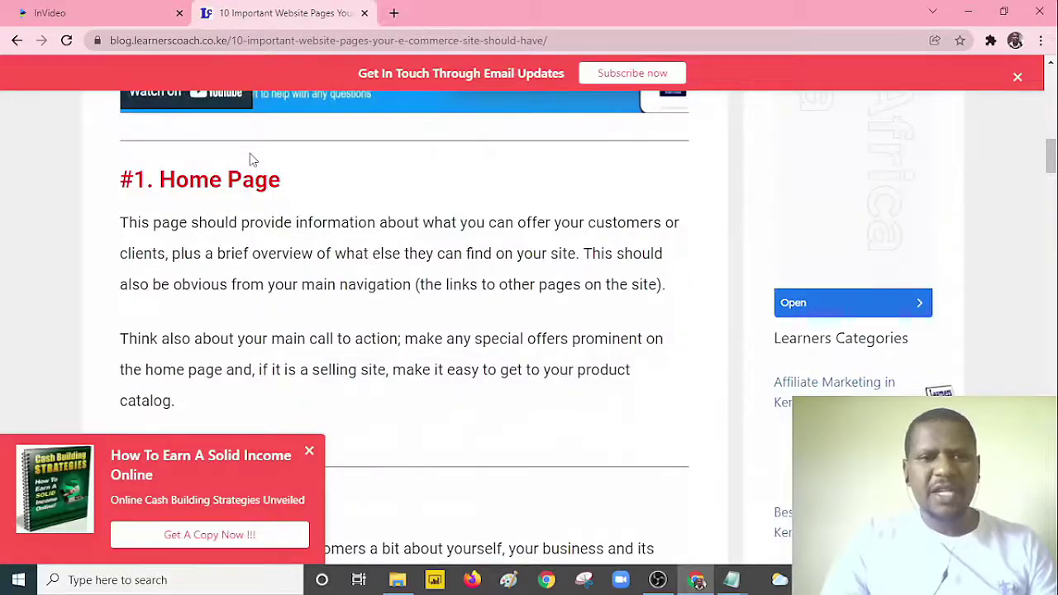
left_click_drag(121, 179, 556, 206)
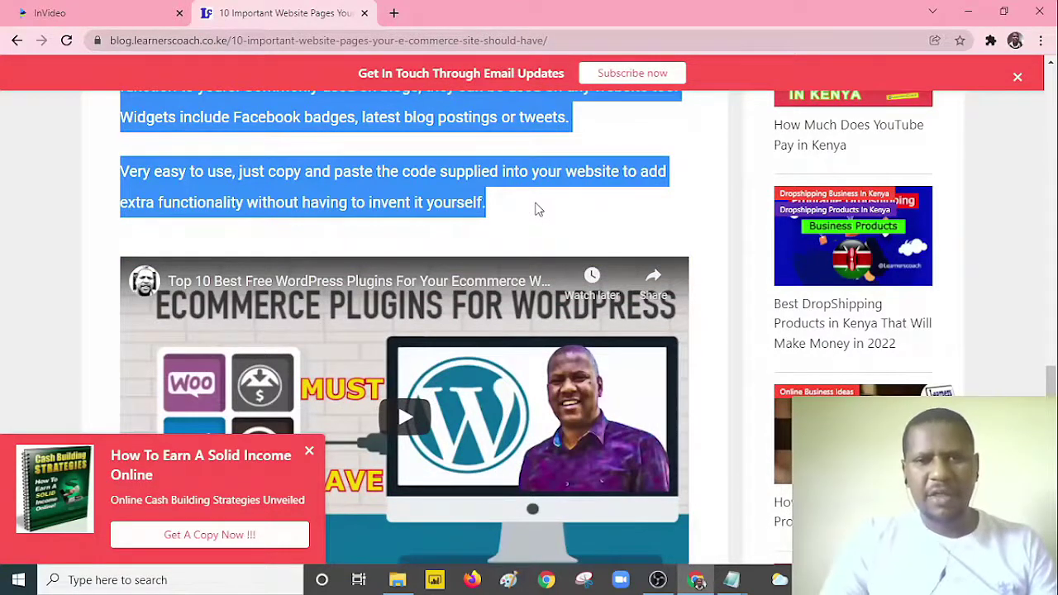
left_click(732, 579)
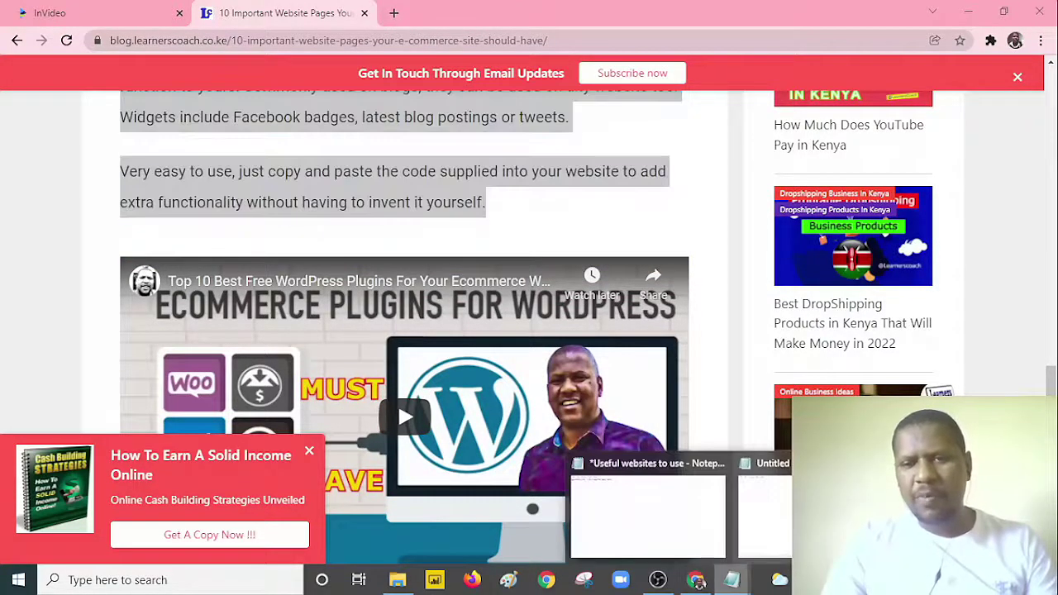
left_click(765, 509)
key("ctrl+v")
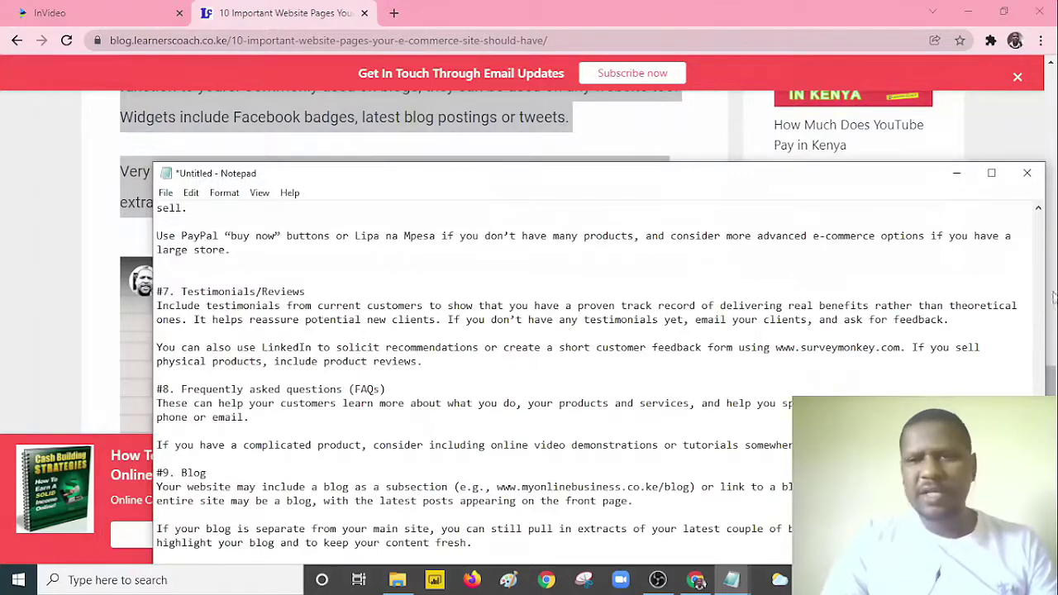
Cut the entire ten-section text from Notepad and paste it as the story beneath the headline in InVideo.
left_click_drag(880, 179, 847, 62)
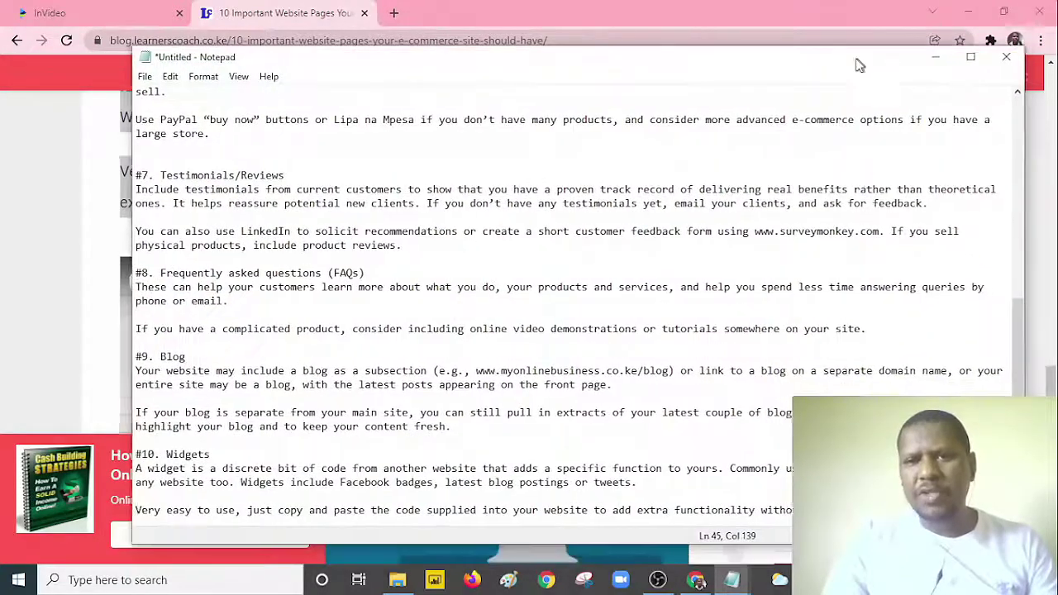
left_click_drag(1001, 322, 1002, 108)
left_click(587, 177)
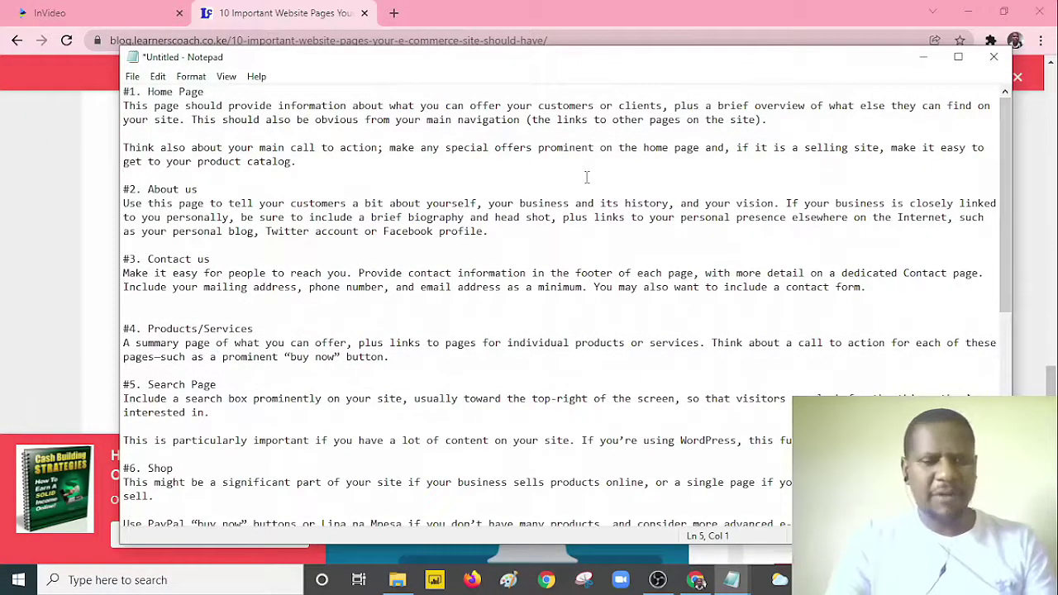
key("ctrl+shift+End")
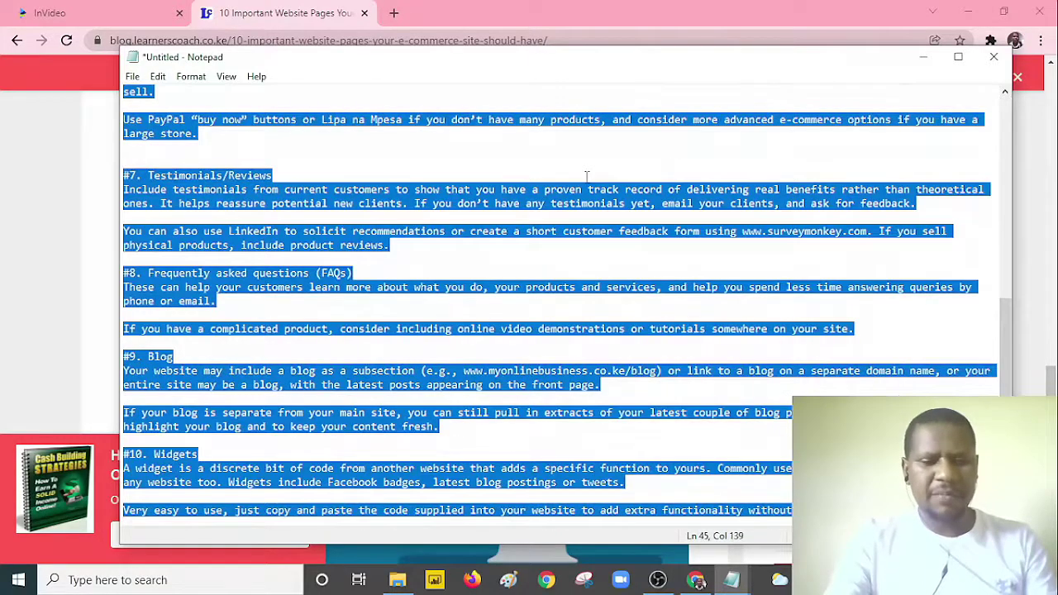
key("ctrl+z")
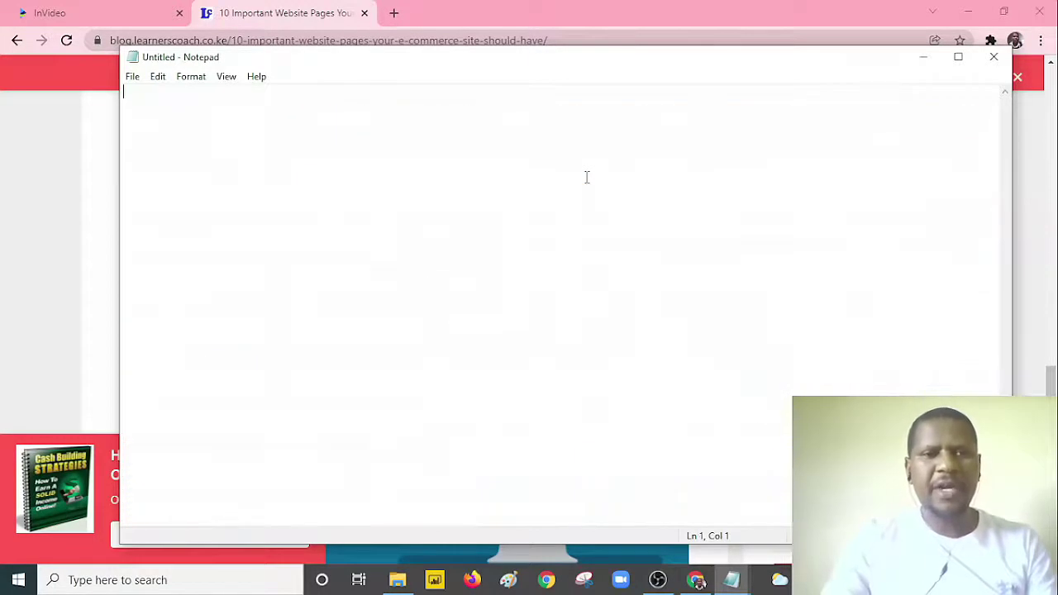
left_click(87, 13)
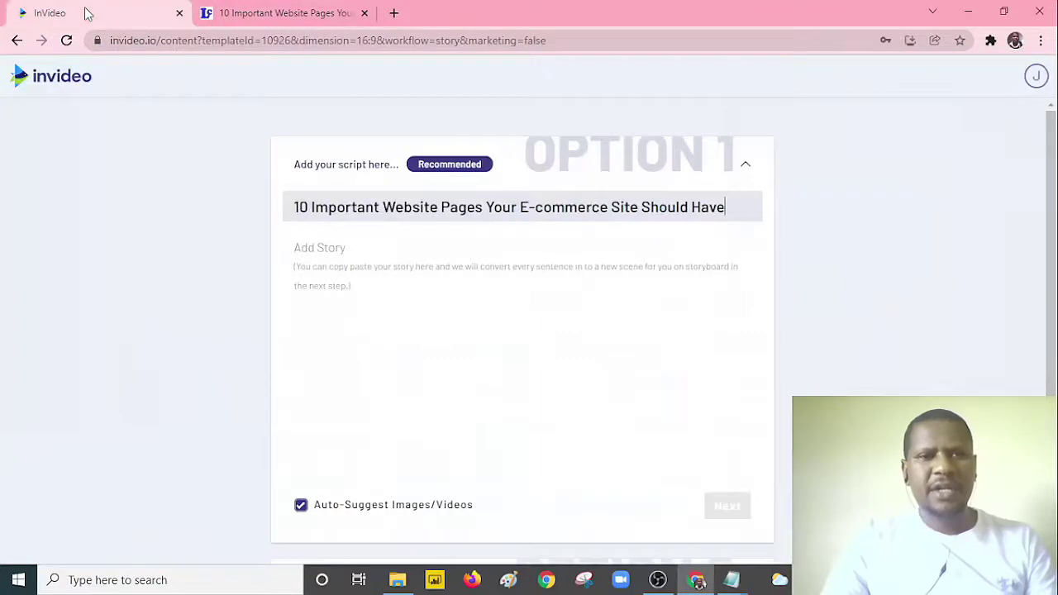
left_click(361, 262)
key("ctrl+v")
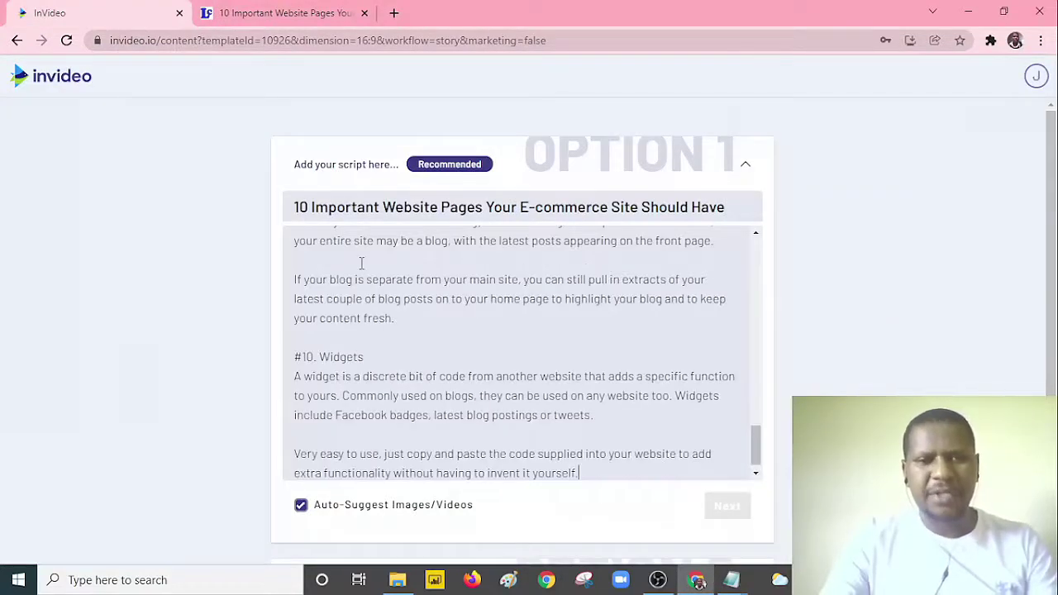
mouse_move(1053, 372)
left_mouse_down()
mouse_move(1053, 415)
mouse_move(1043, 361)
left_mouse_up()
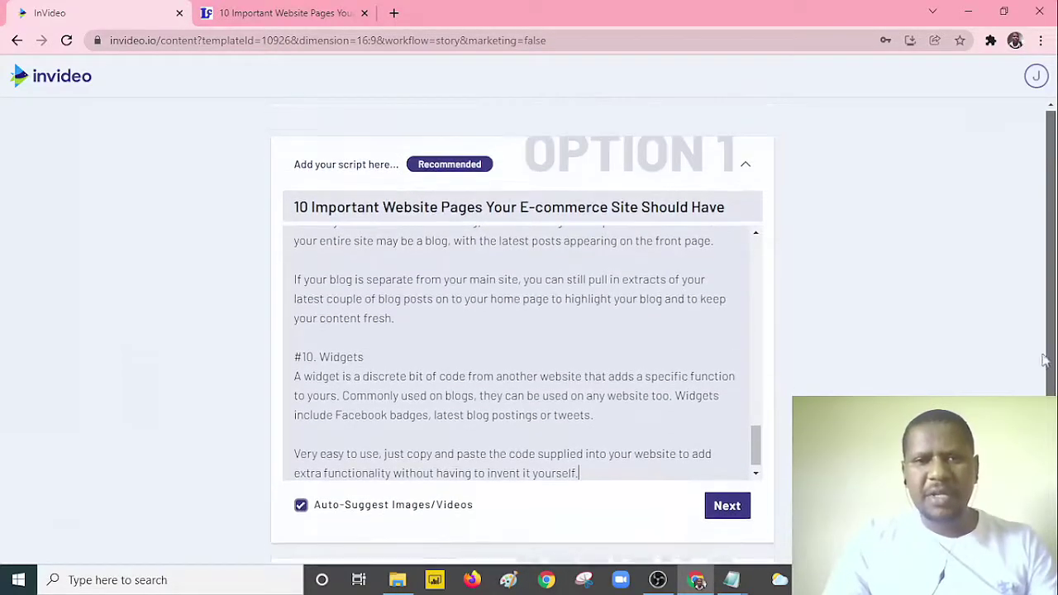
left_click_drag(756, 454, 761, 264)
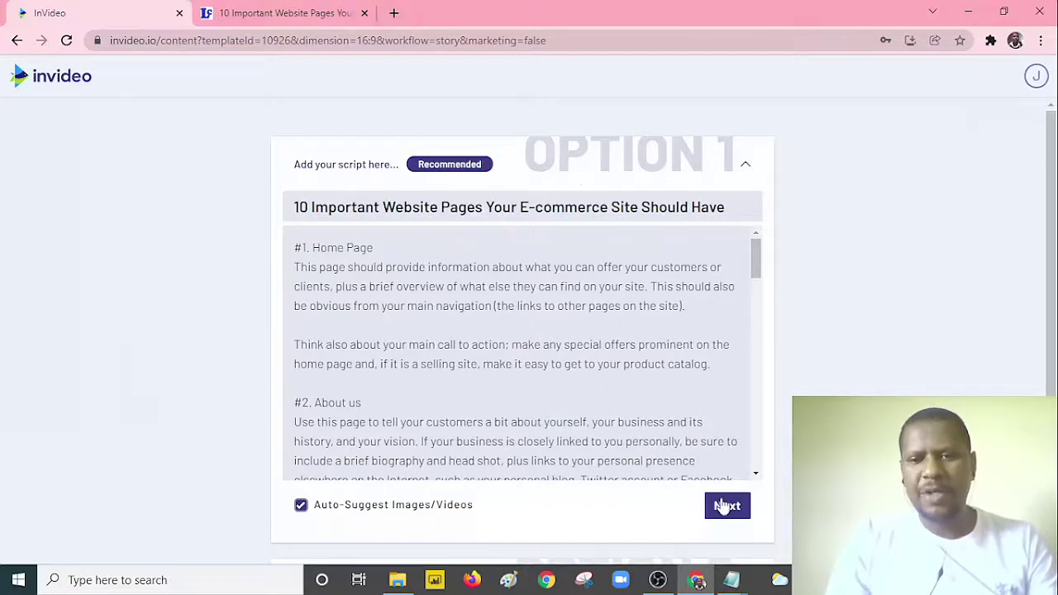
Copy the Quillbot.com address from the "Useful websites to use" note and open the site in a new browser tab.
mouse_move(735, 584)
left_click(700, 538)
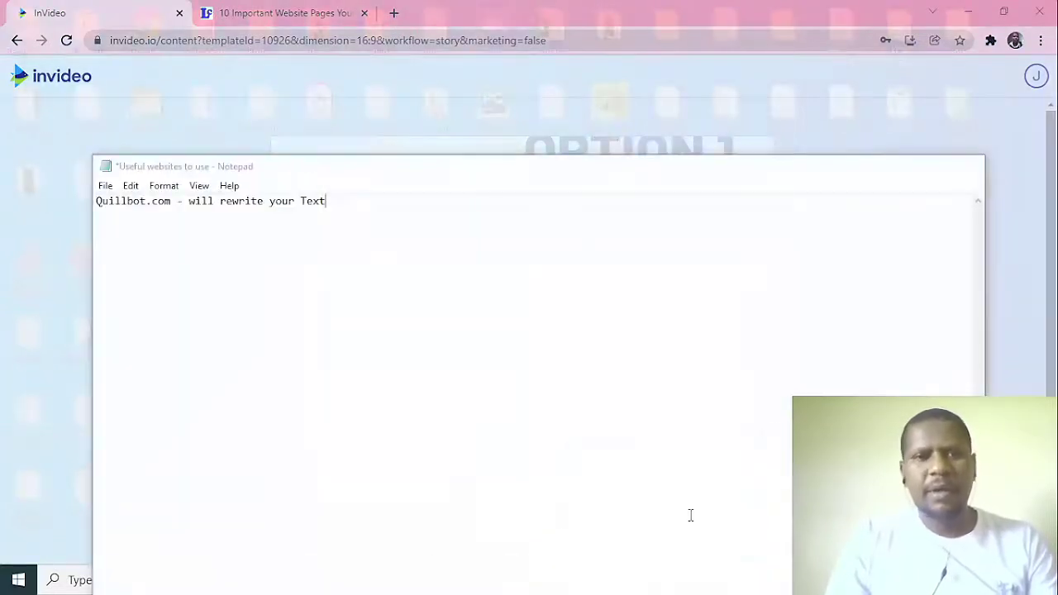
left_click_drag(180, 207, 91, 209)
key("ctrl+c")
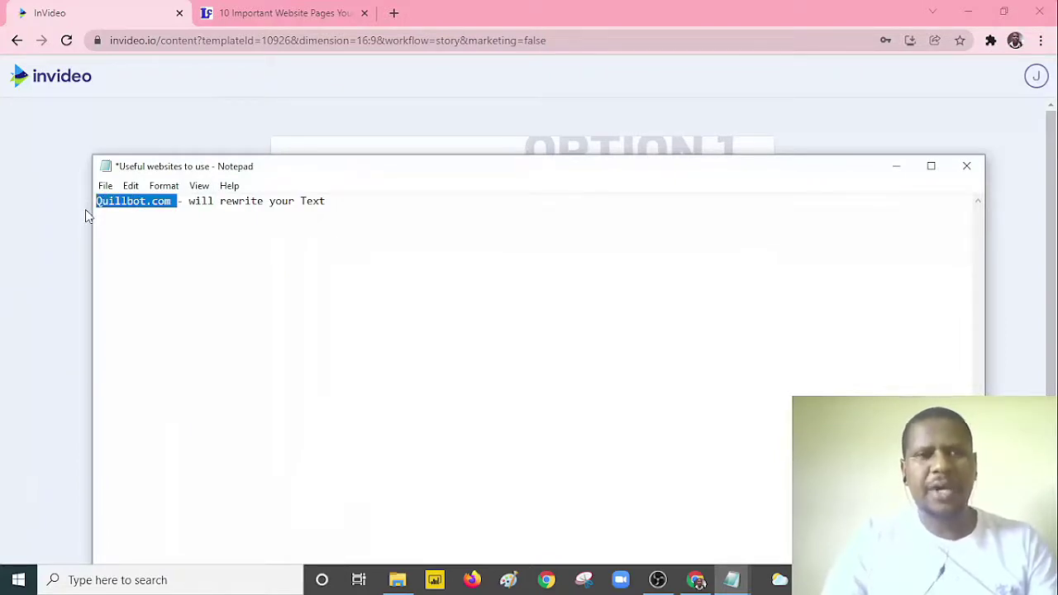
left_click(397, 14)
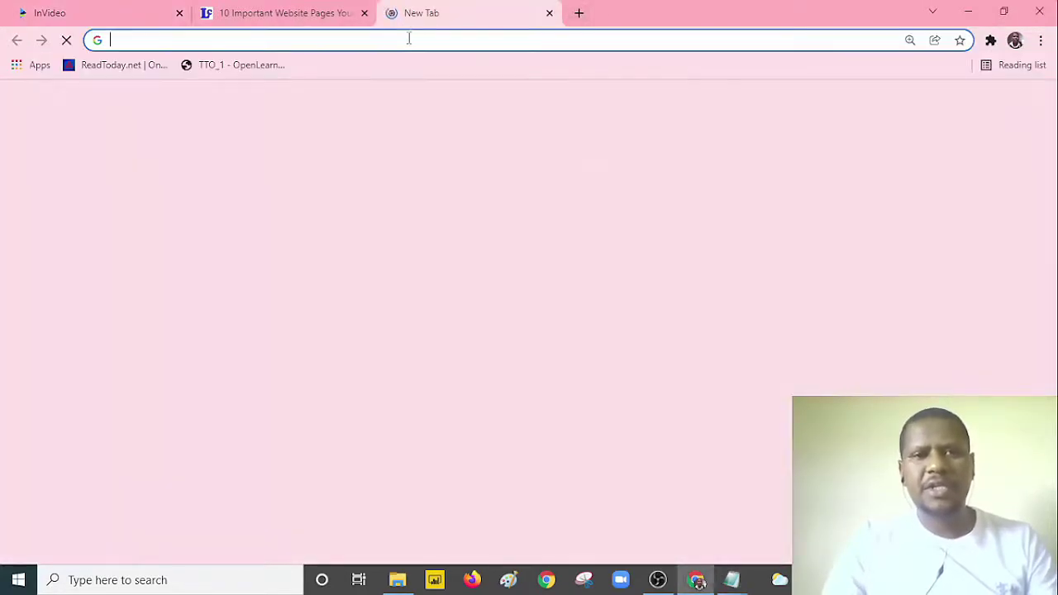
left_click(408, 39)
key("ctrl+v")
key("Return")
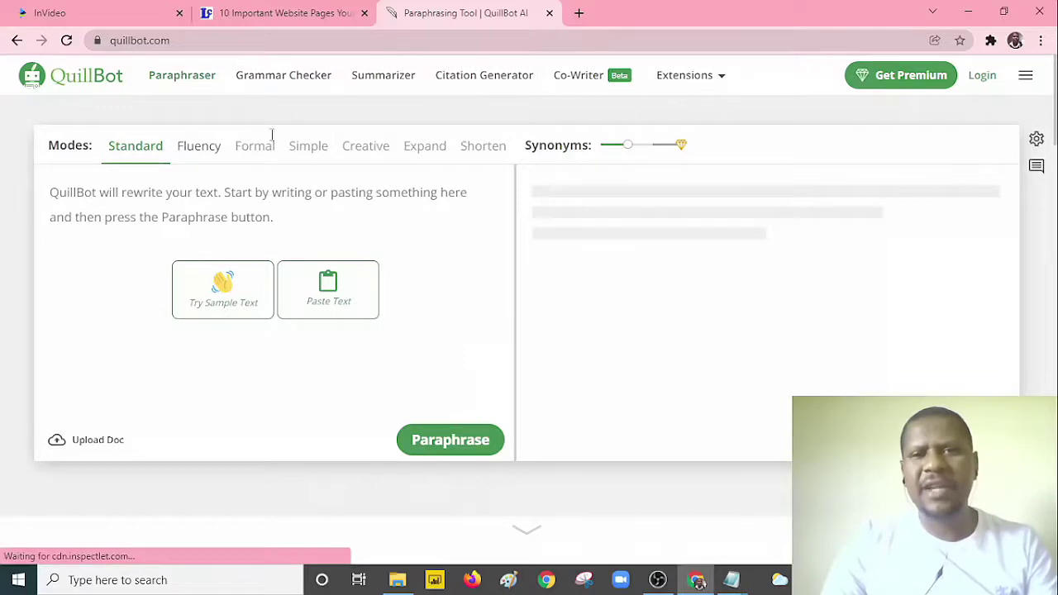
Revisit the blog article, clear its text selection, and dismiss the Google sign-in prompt on the QuillBot page.
left_click(273, 13)
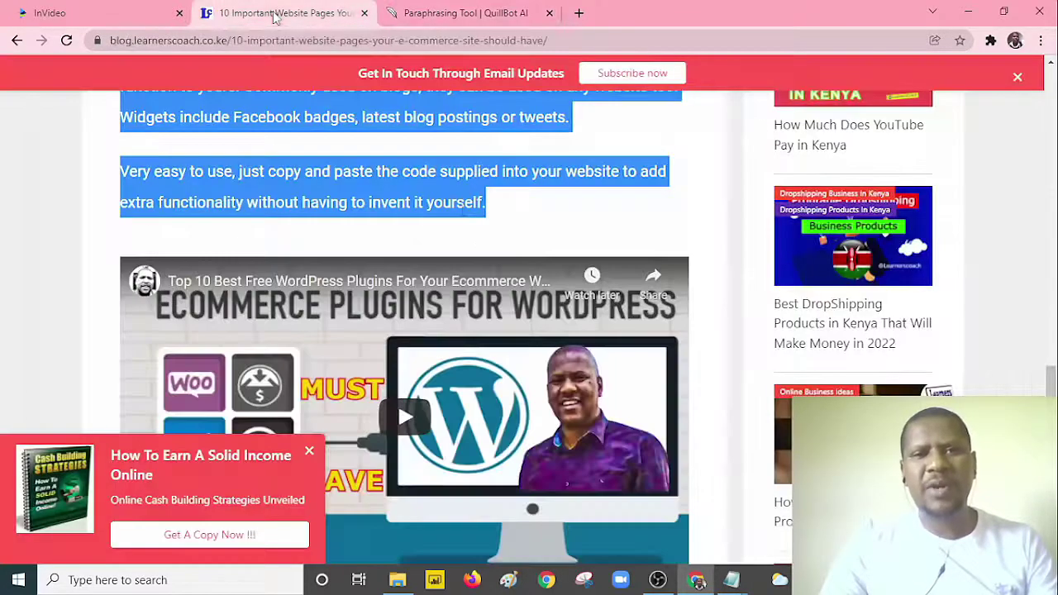
left_click(414, 147)
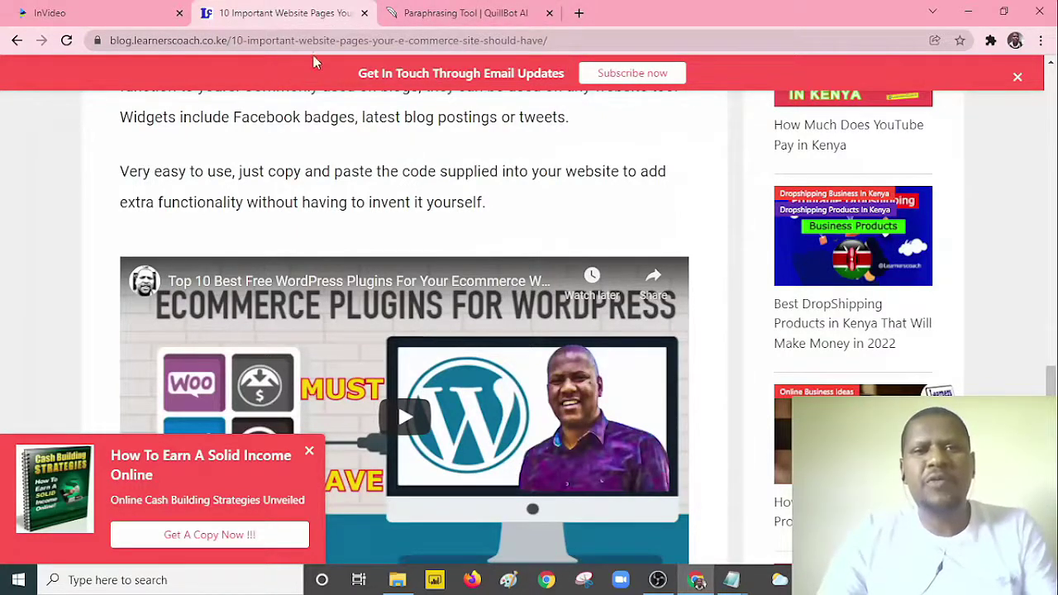
left_click(450, 14)
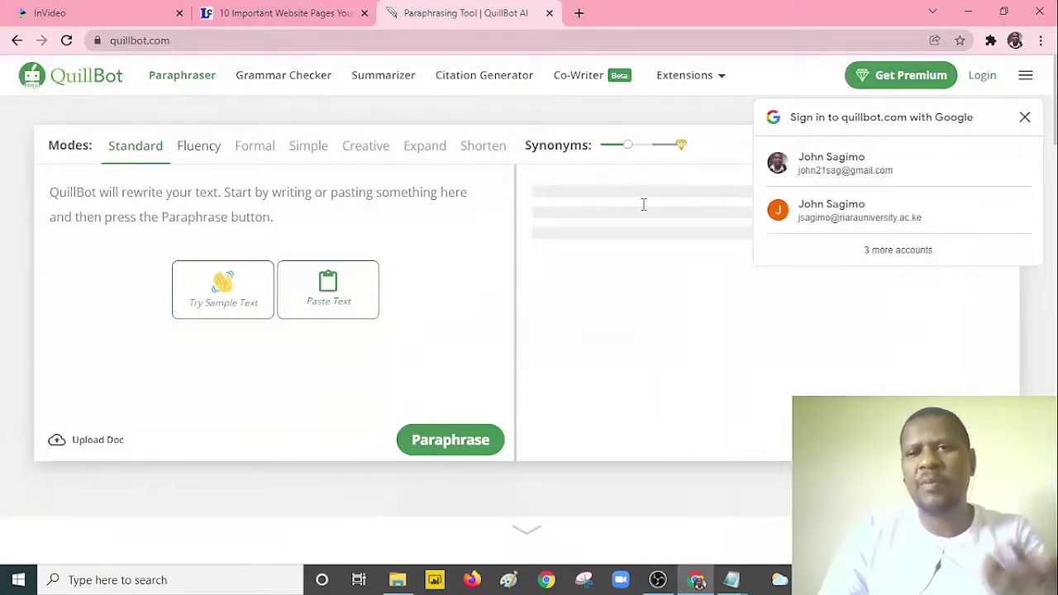
left_click(1024, 116)
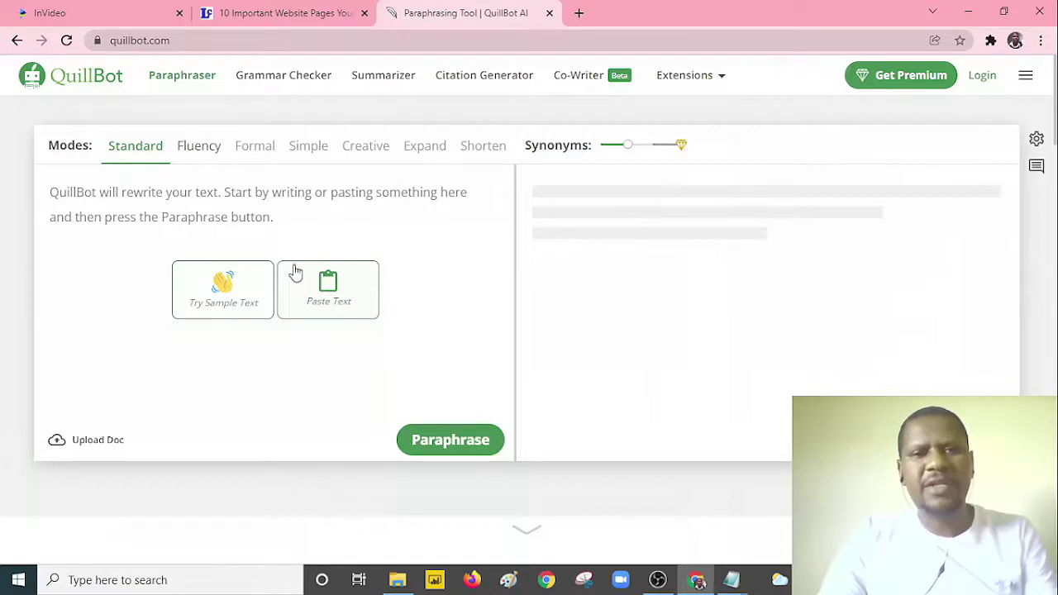
Submit the InVideo script with Auto-Suggest Images/Videos enabled and have its text rearranged to fit the scenes.
left_click(122, 18)
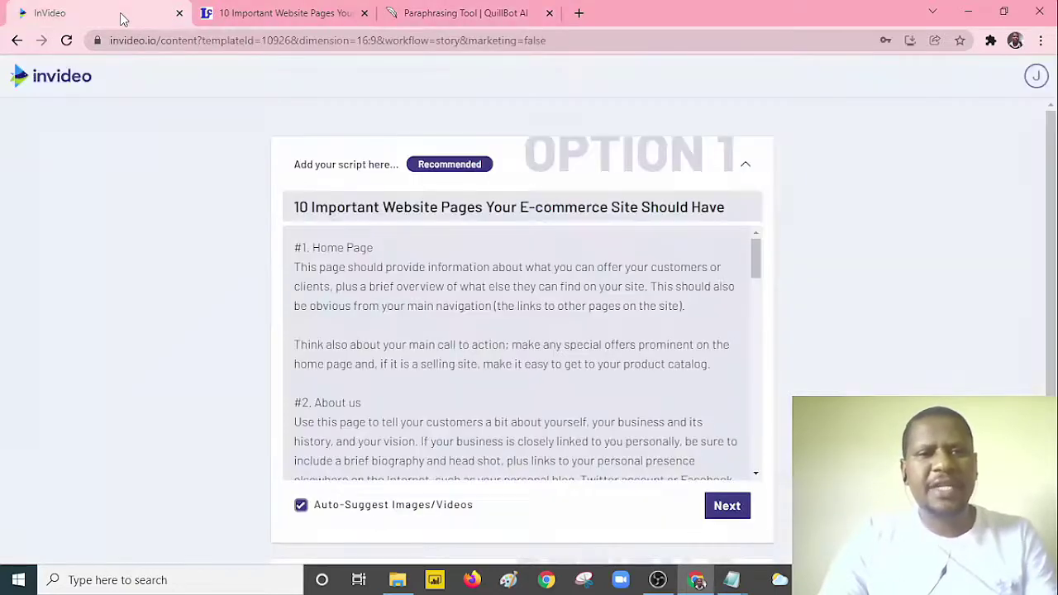
left_click_drag(756, 269, 739, 217)
scroll(738, 241, "down", 10)
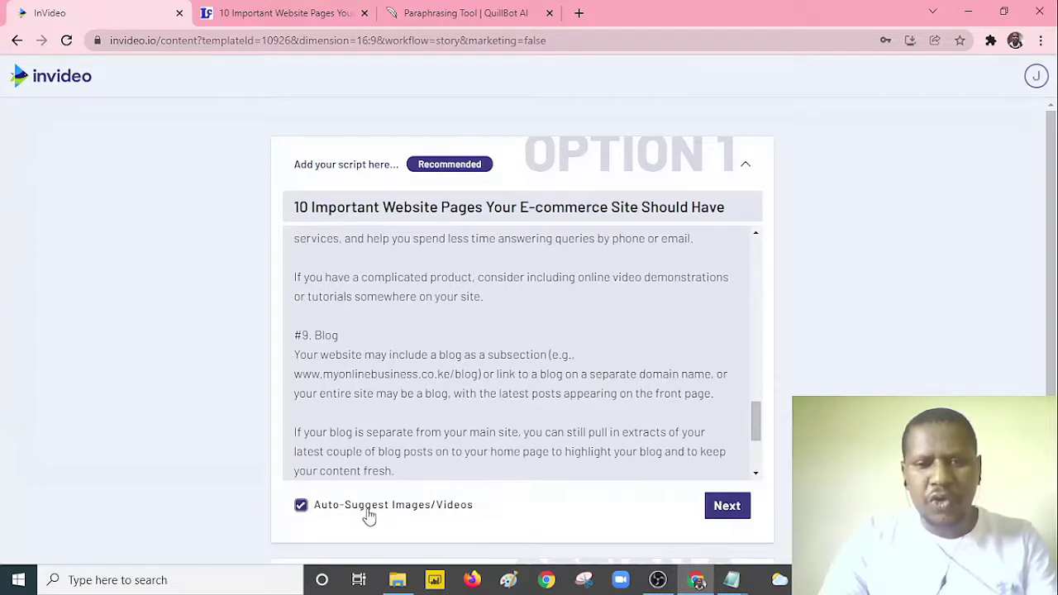
left_click(726, 513)
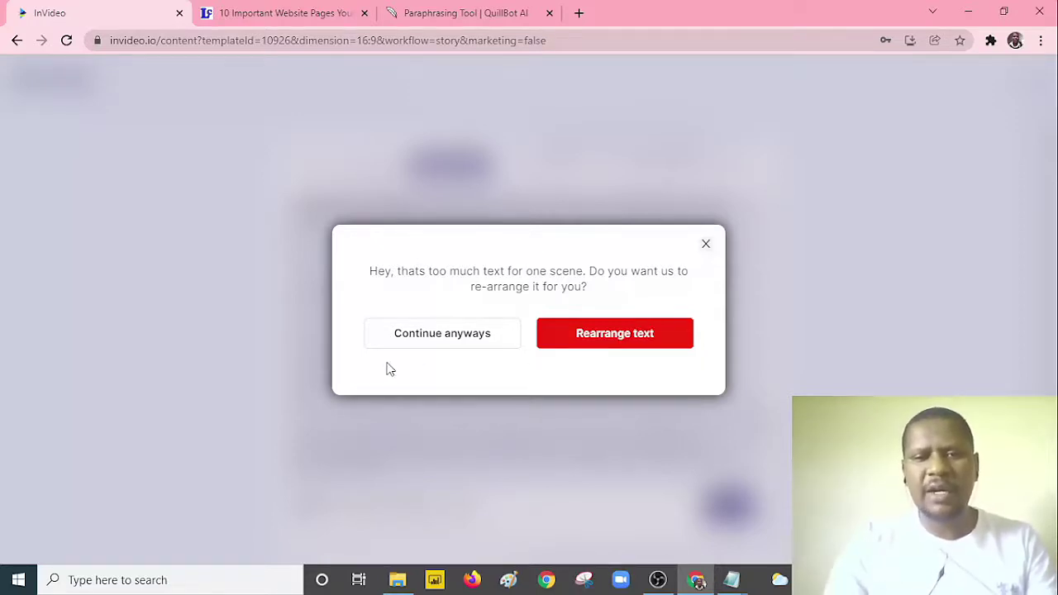
left_click(601, 342)
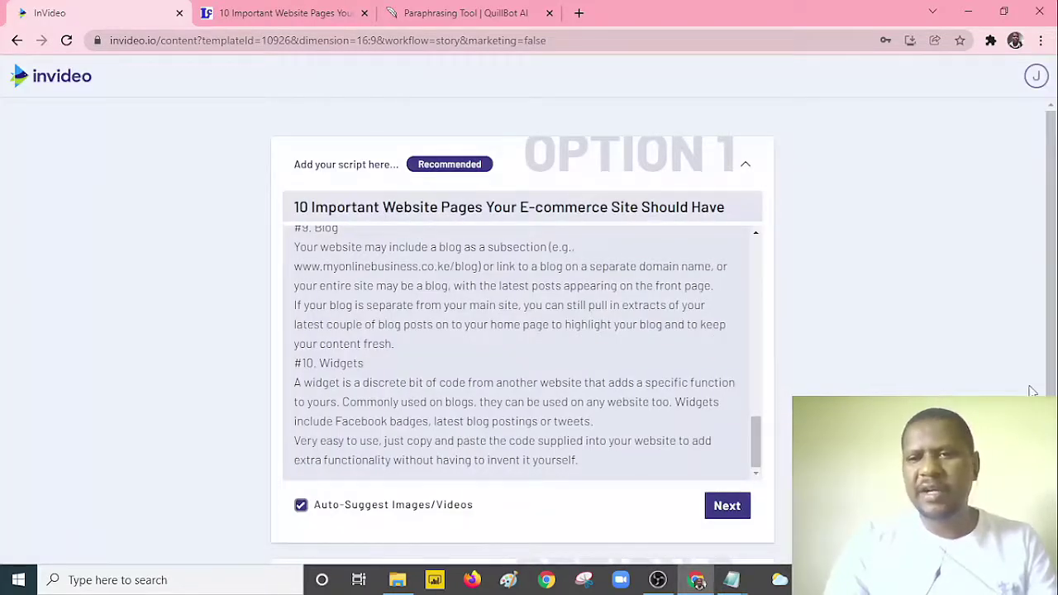
Examine the alternative URL and media file options below the script, checking the blog article's web address.
scroll(1032, 390, "down", 1)
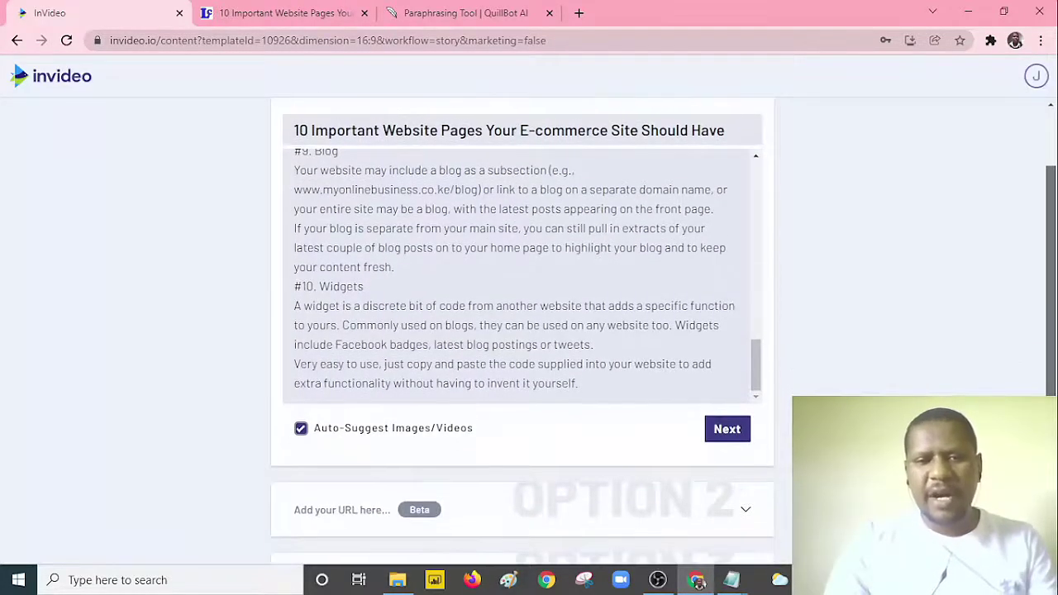
scroll(749, 420, "up", 1)
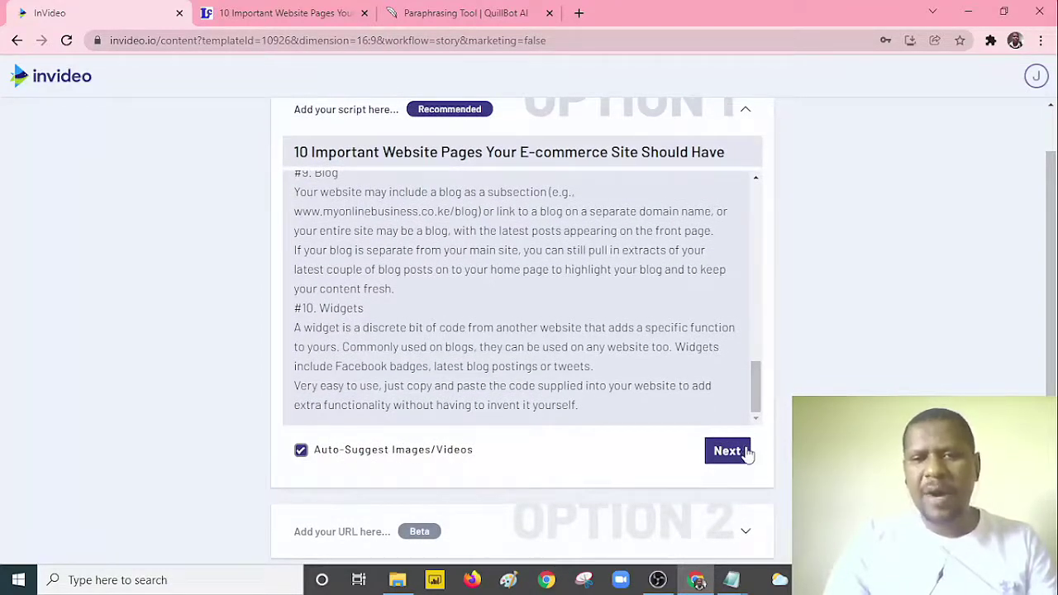
left_click_drag(1051, 273, 1051, 290)
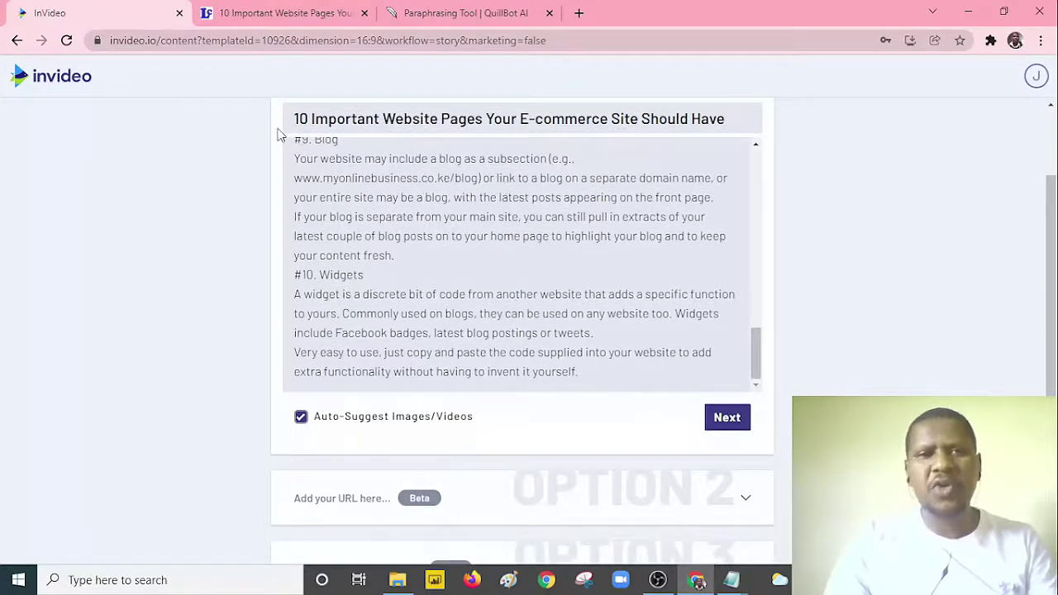
left_click(276, 23)
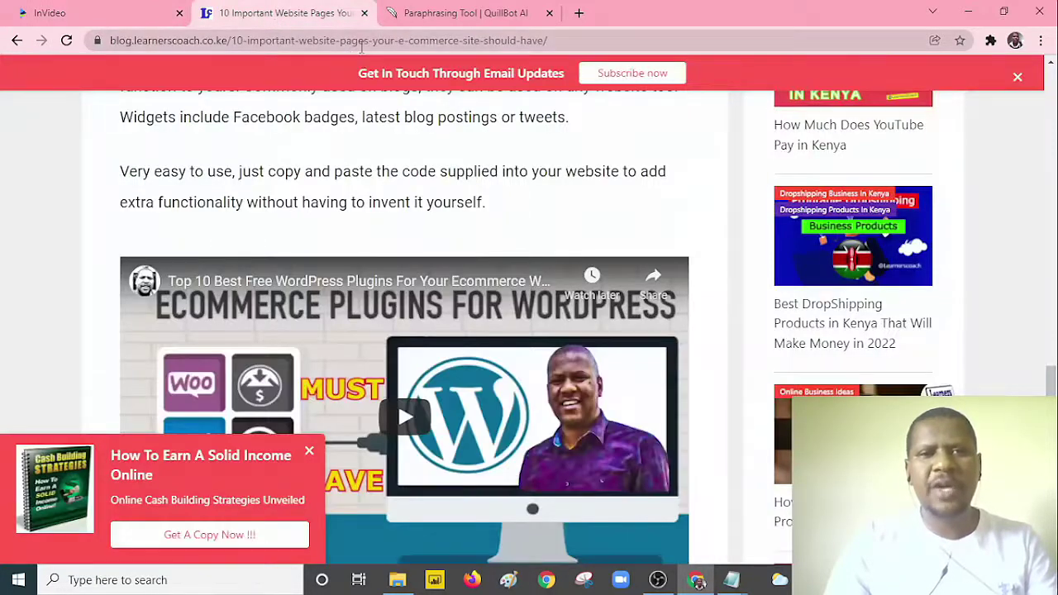
left_click(361, 47)
left_click(125, 10)
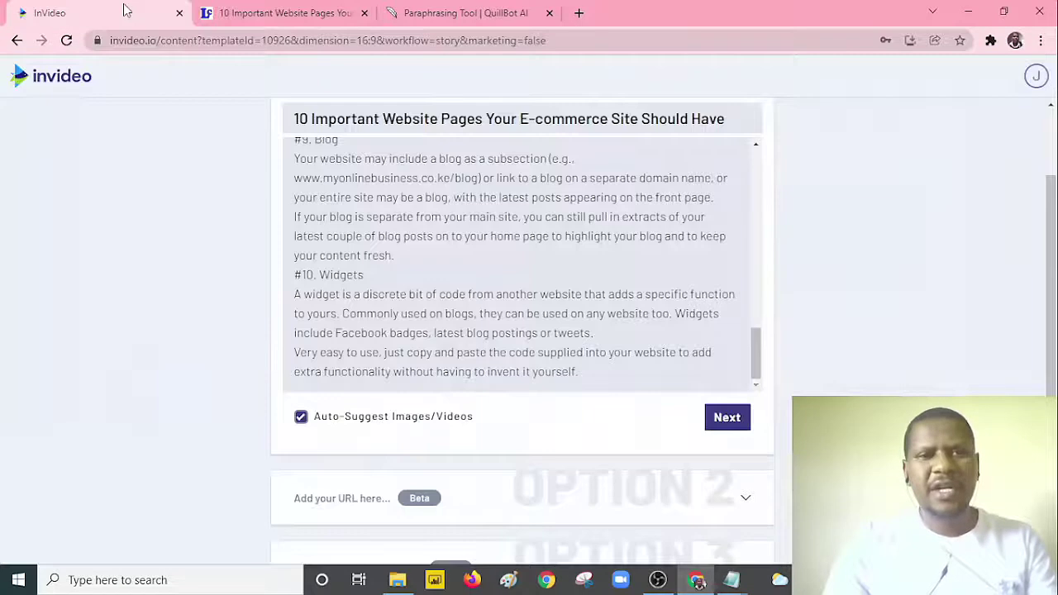
scroll(359, 491, "down", 1)
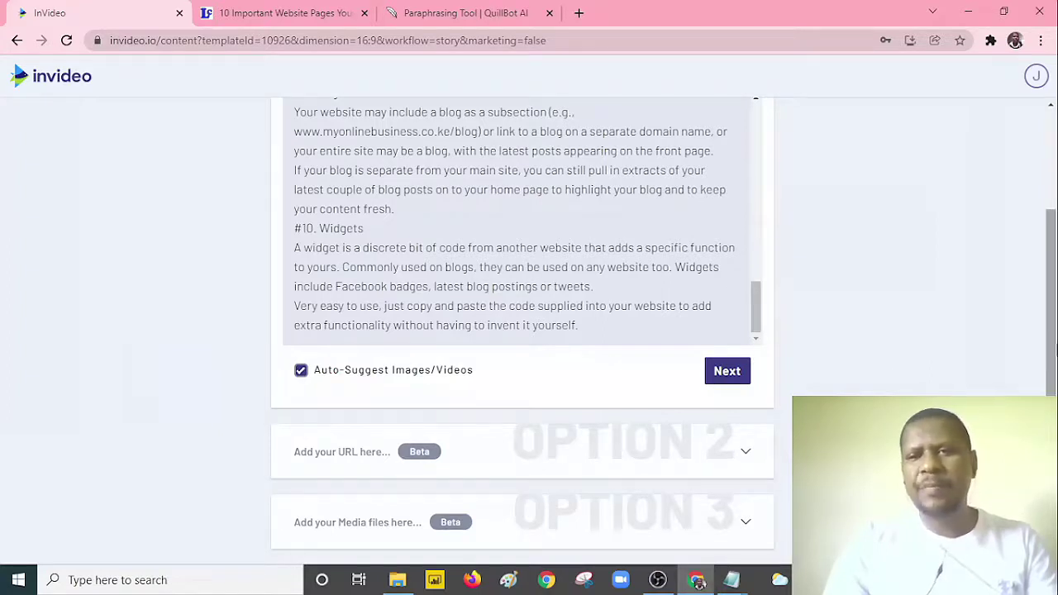
Paste the website pages script from the Notepad note into QuillBot and paraphrase it in Standard mode.
left_click_drag(1053, 355, 1053, 319)
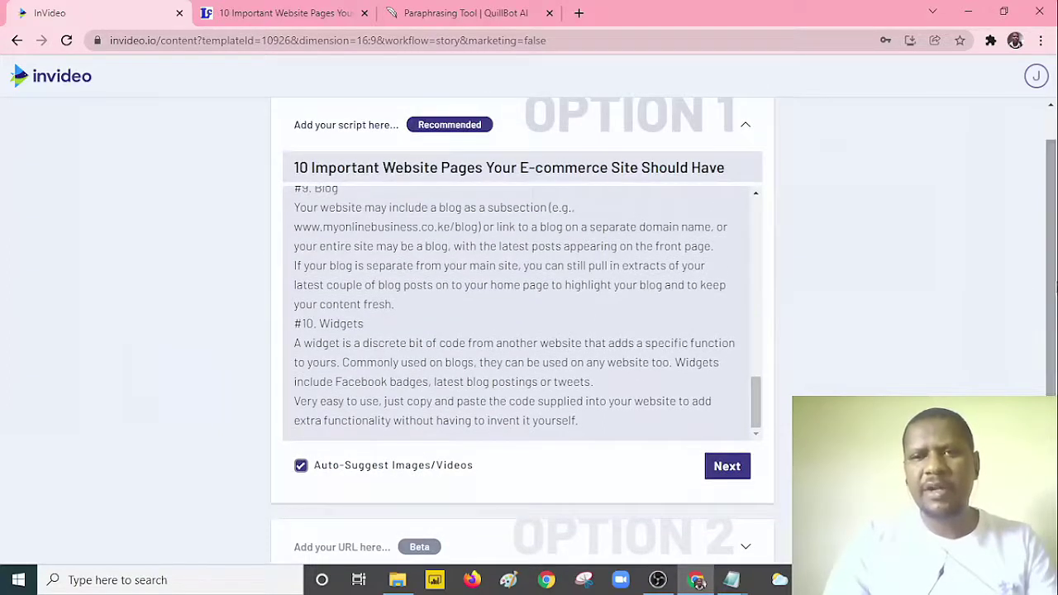
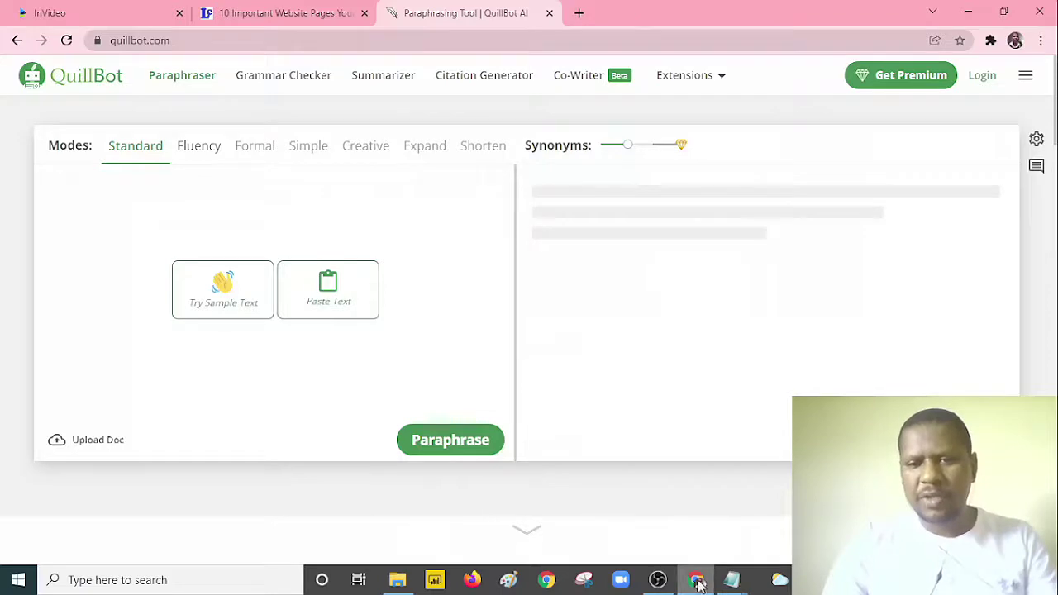
mouse_move(731, 581)
left_click(767, 504)
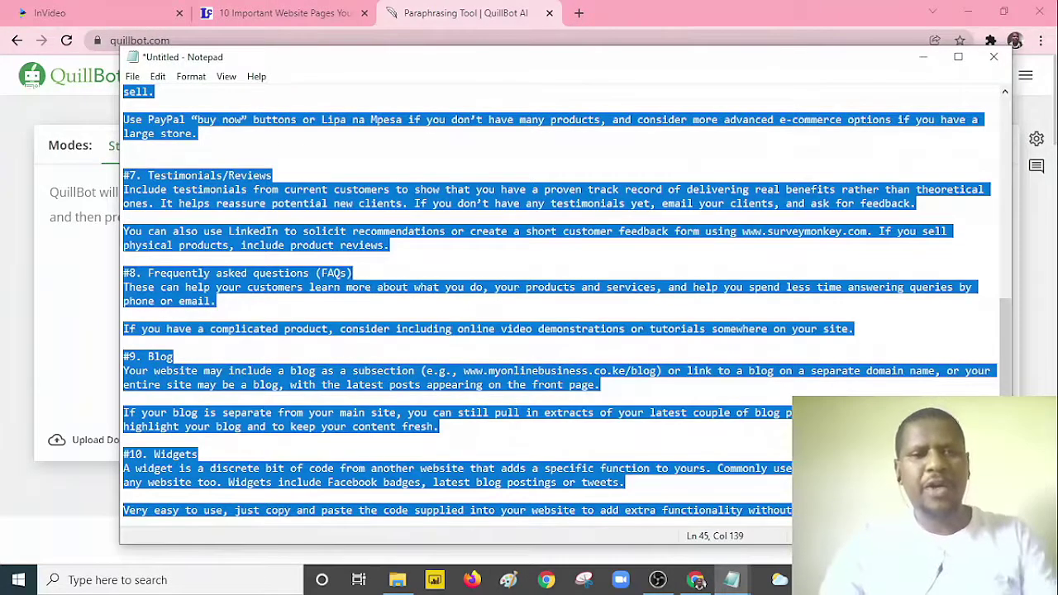
left_click(105, 249)
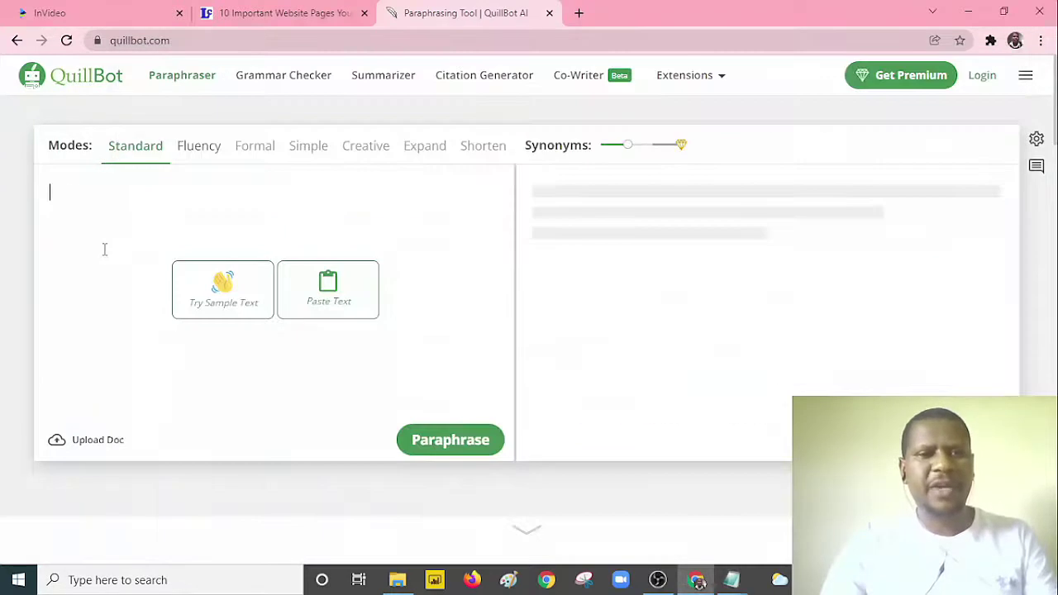
key("ctrl+v")
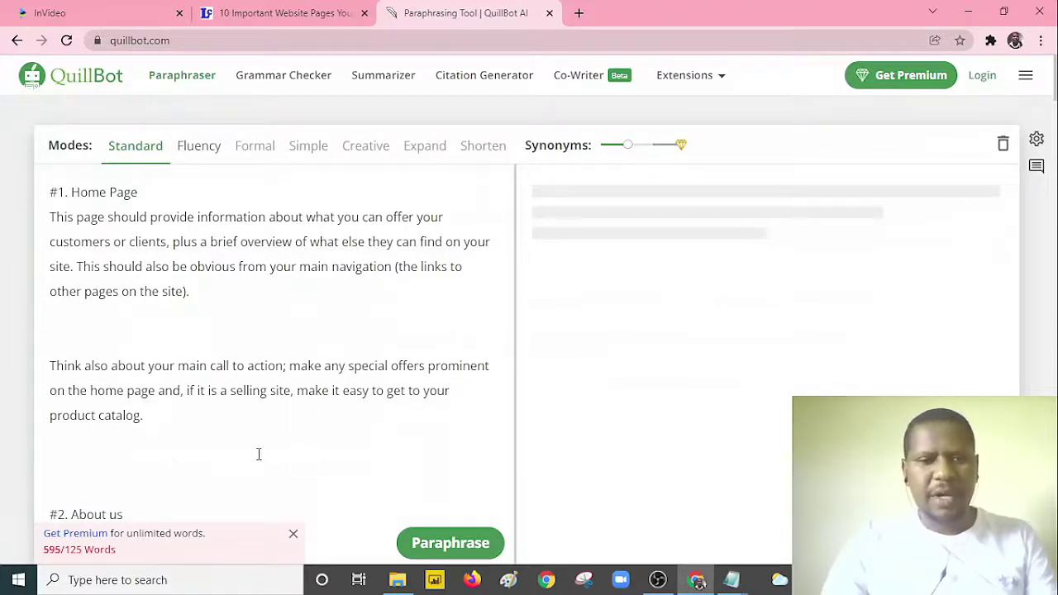
key("BackSpace")
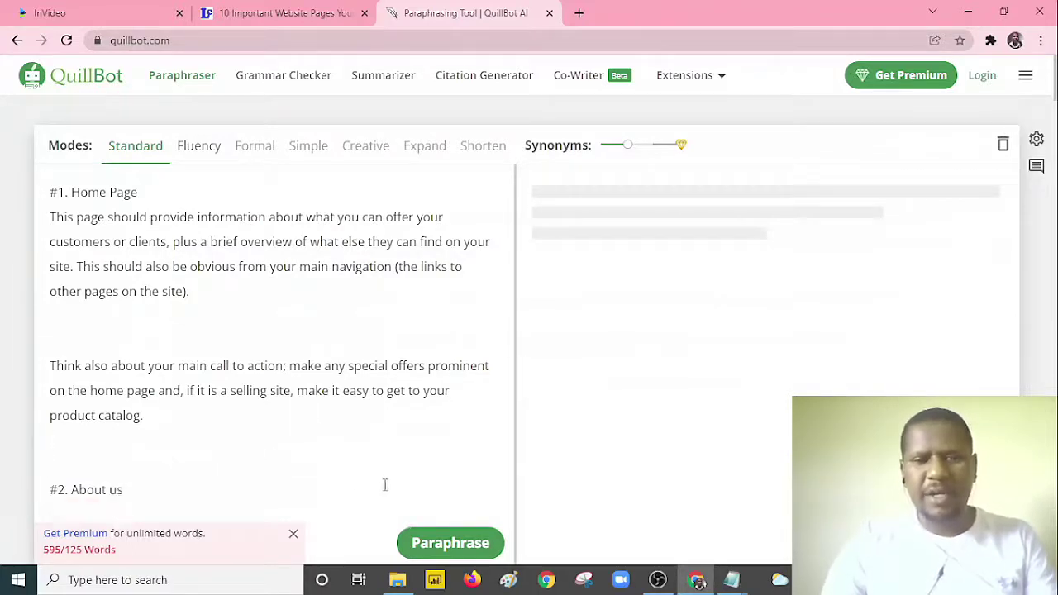
left_click(461, 541)
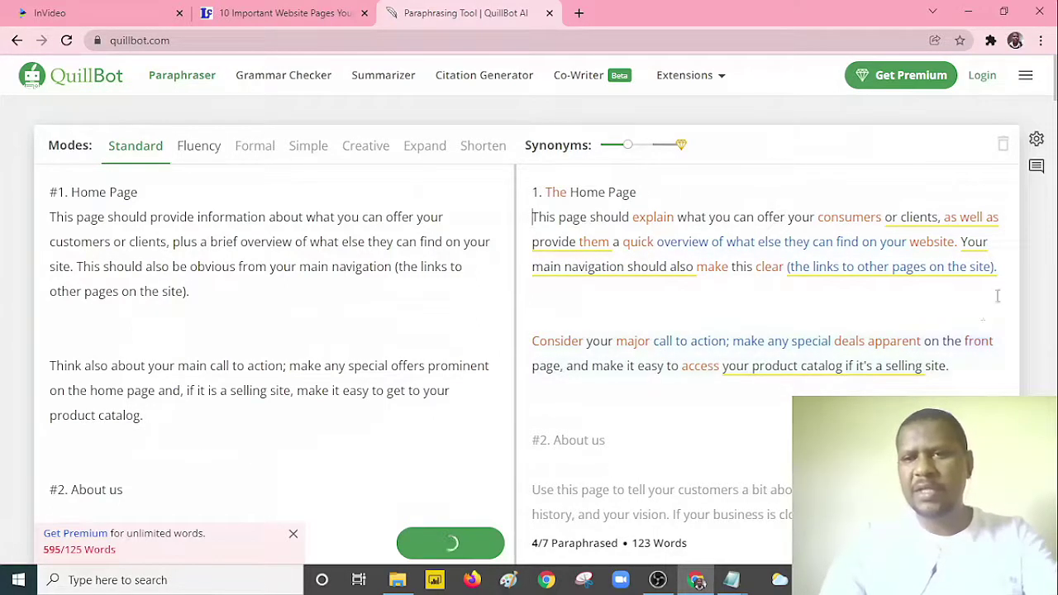
Read through the script in the InVideo storyboard and check the first scene in its scene editor.
left_click(69, 10)
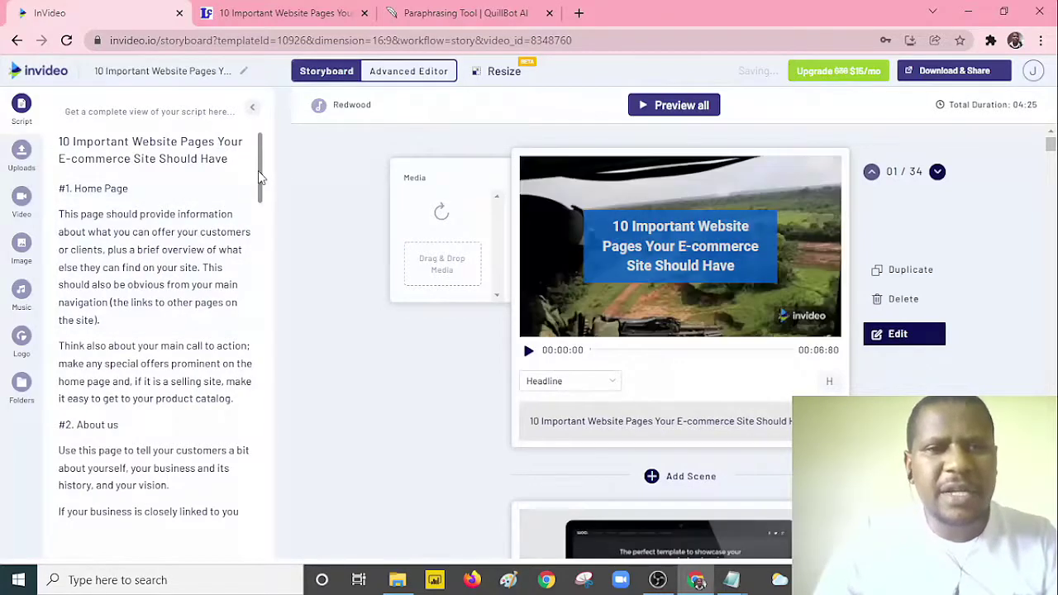
scroll(262, 190, "down", 3)
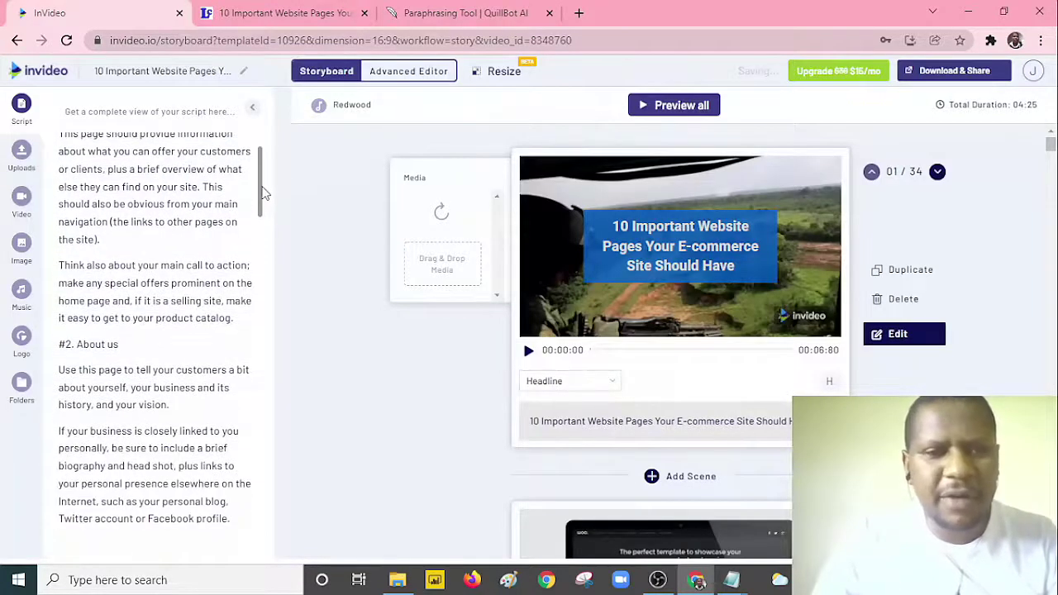
scroll(262, 206, "up", 3)
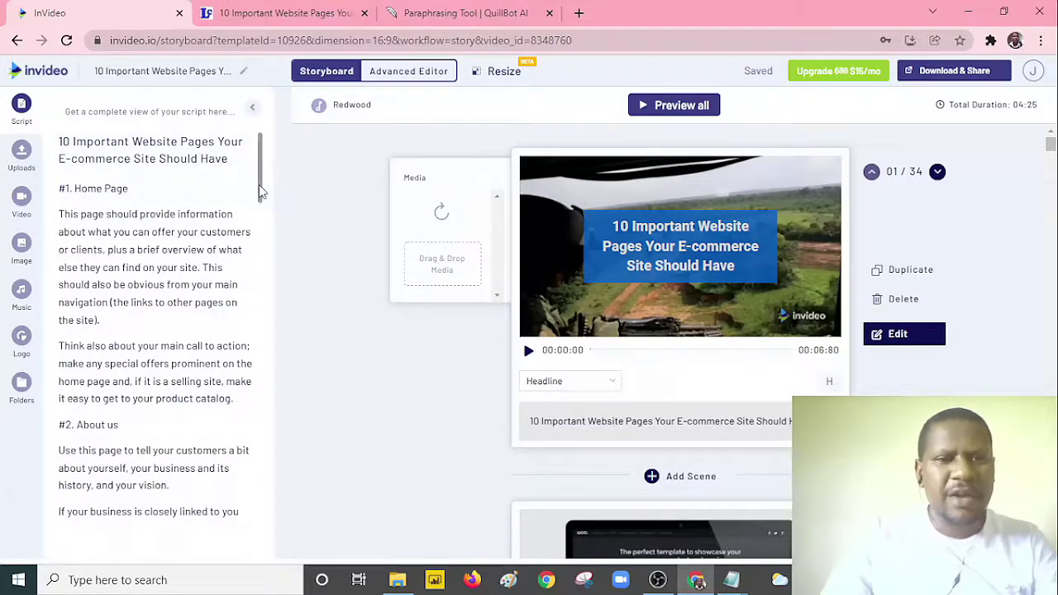
left_click_drag(259, 189, 259, 234)
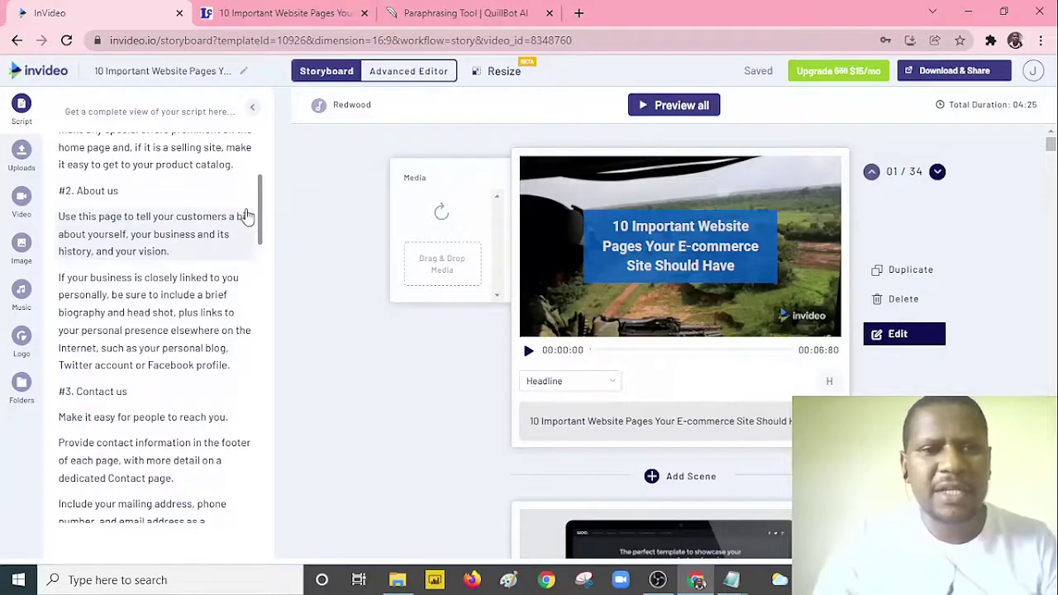
scroll(259, 217, "down", 2)
scroll(259, 252, "down", 2)
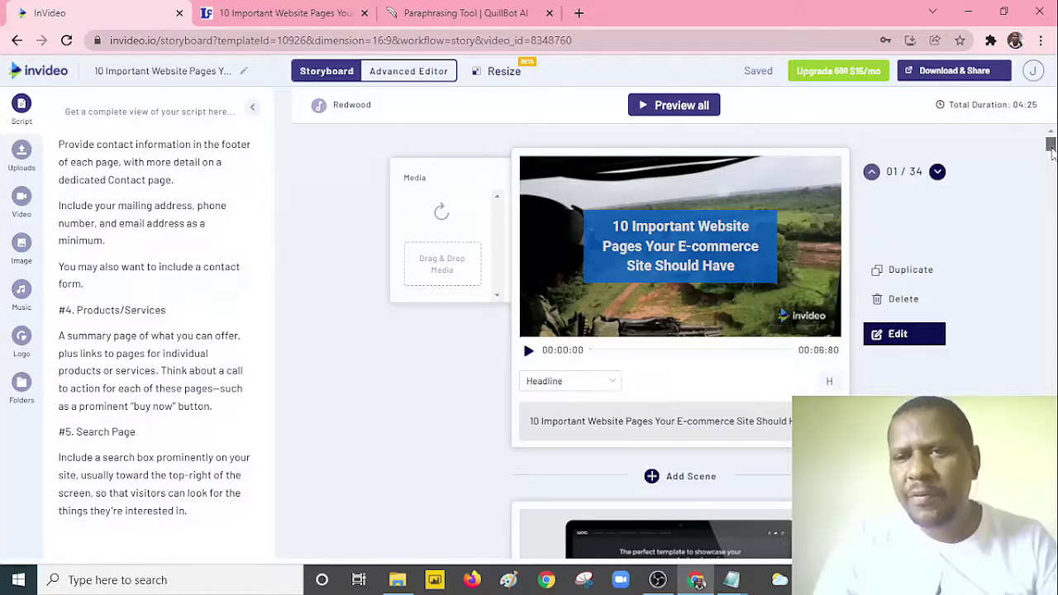
mouse_move(1050, 146)
left_mouse_down()
mouse_move(1052, 191)
mouse_move(1051, 144)
left_mouse_up()
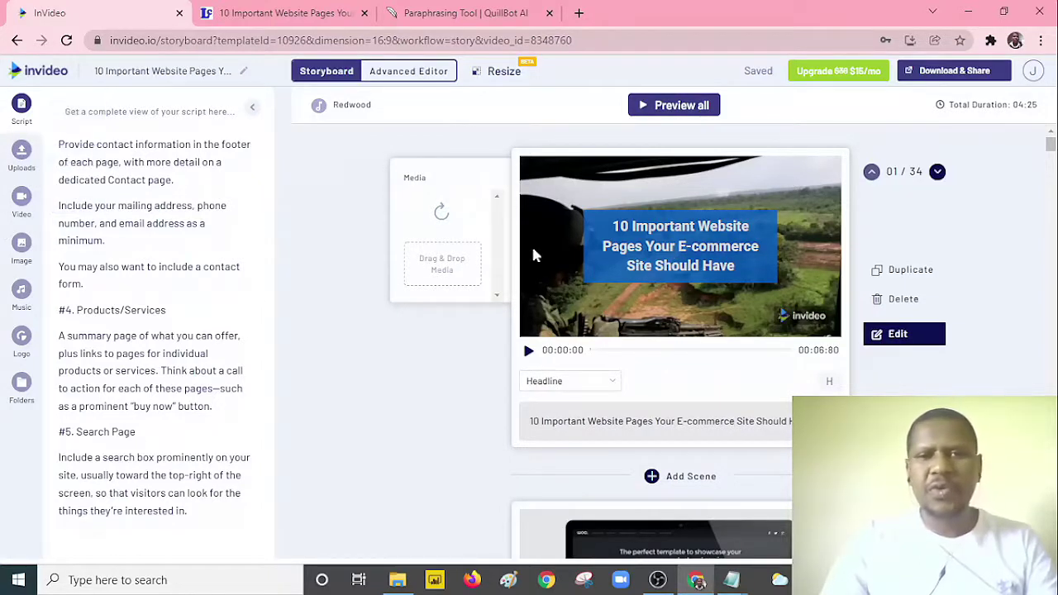
left_click(897, 334)
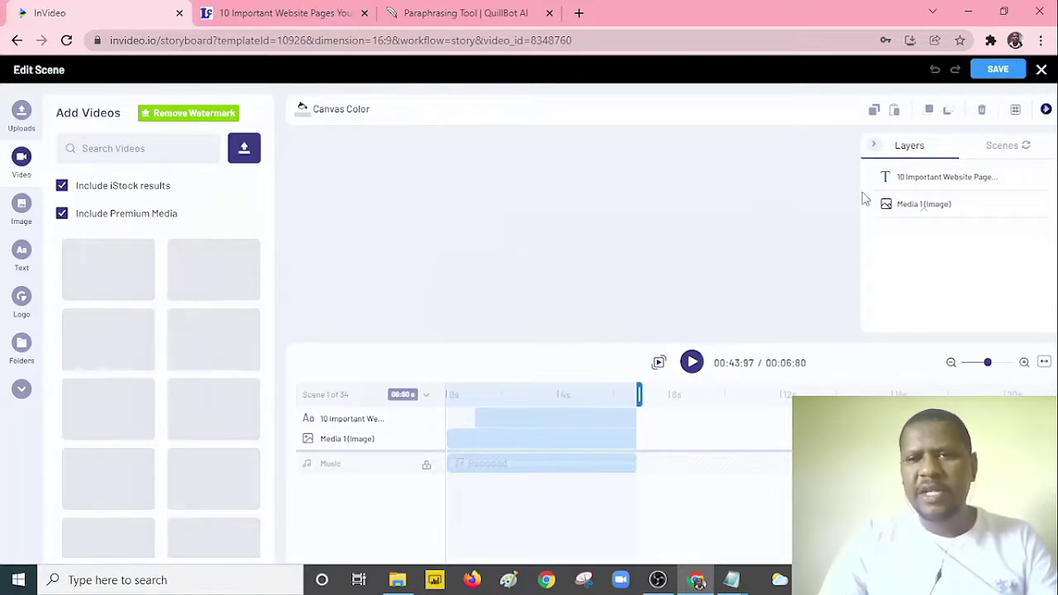
left_click(1007, 71)
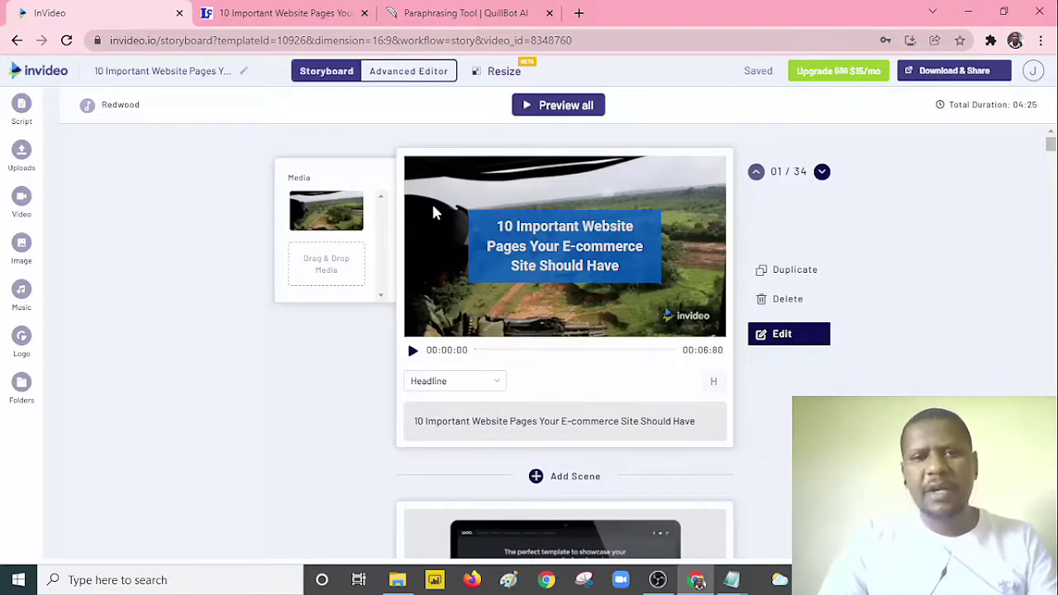
Search the stock images for "website" with iStock results included.
mouse_move(328, 213)
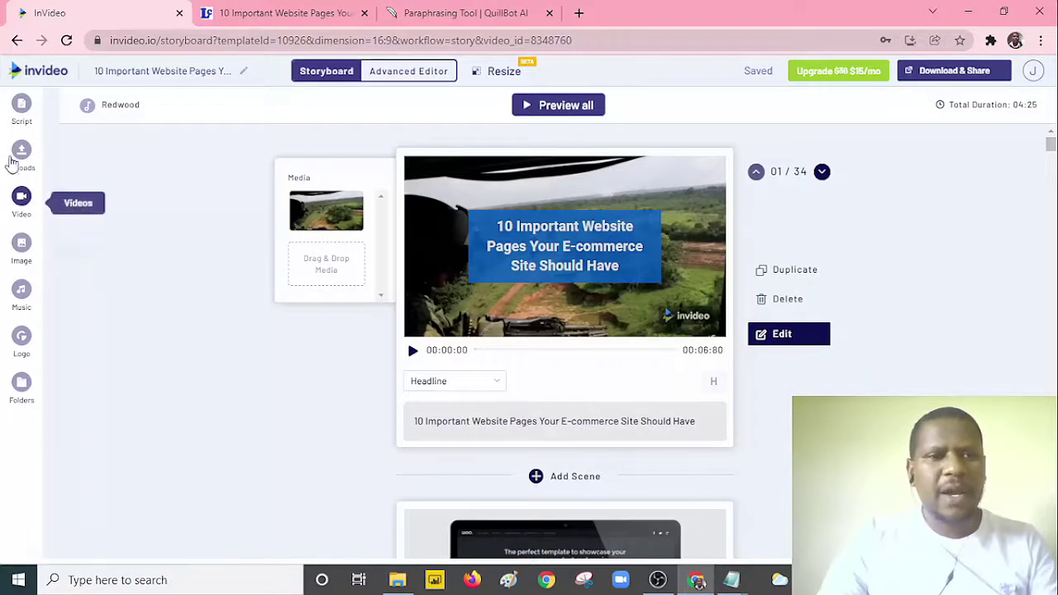
left_click(23, 248)
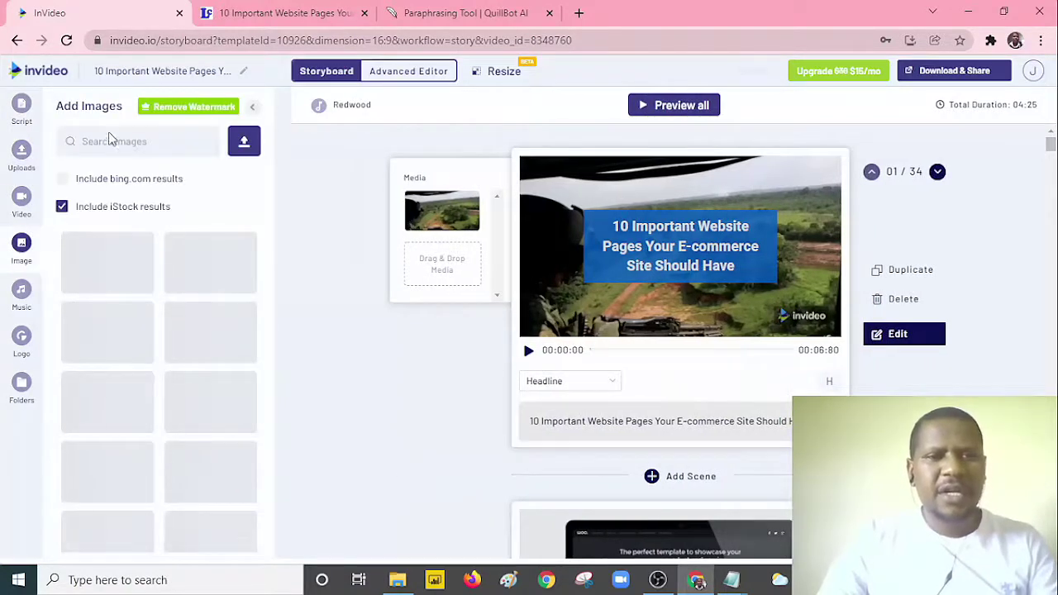
left_click(112, 141)
type("w")
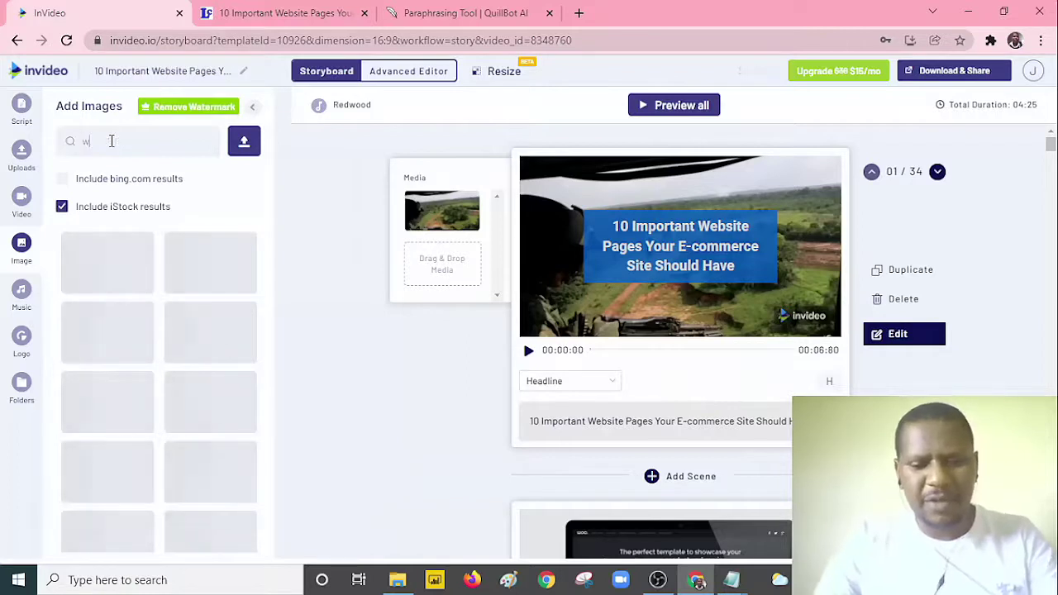
type("ebsite")
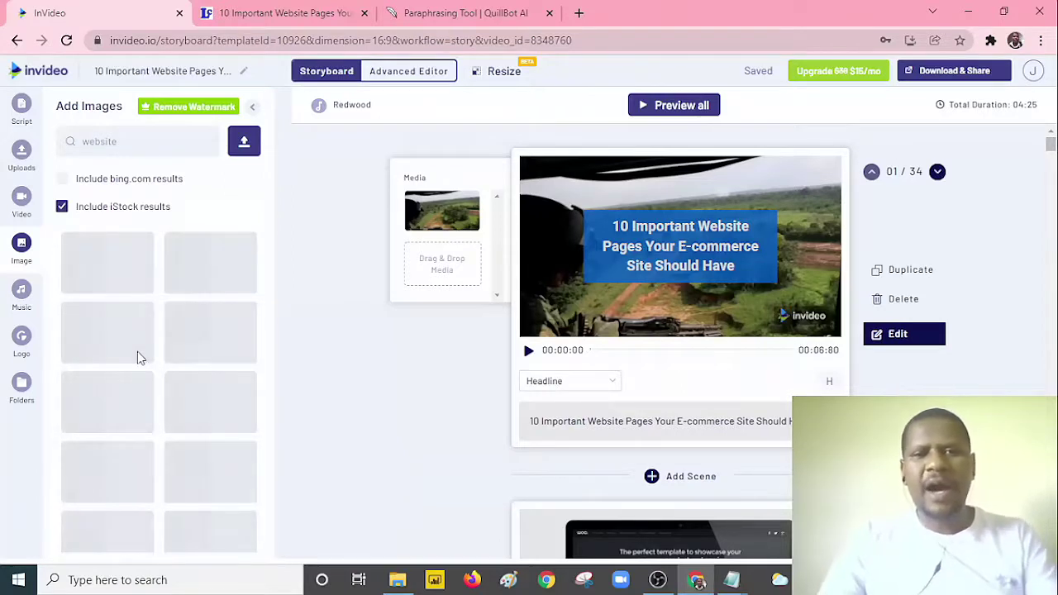
Replace the first scene's landscape media with the website image of hands typing on a laptop.
mouse_move(467, 208)
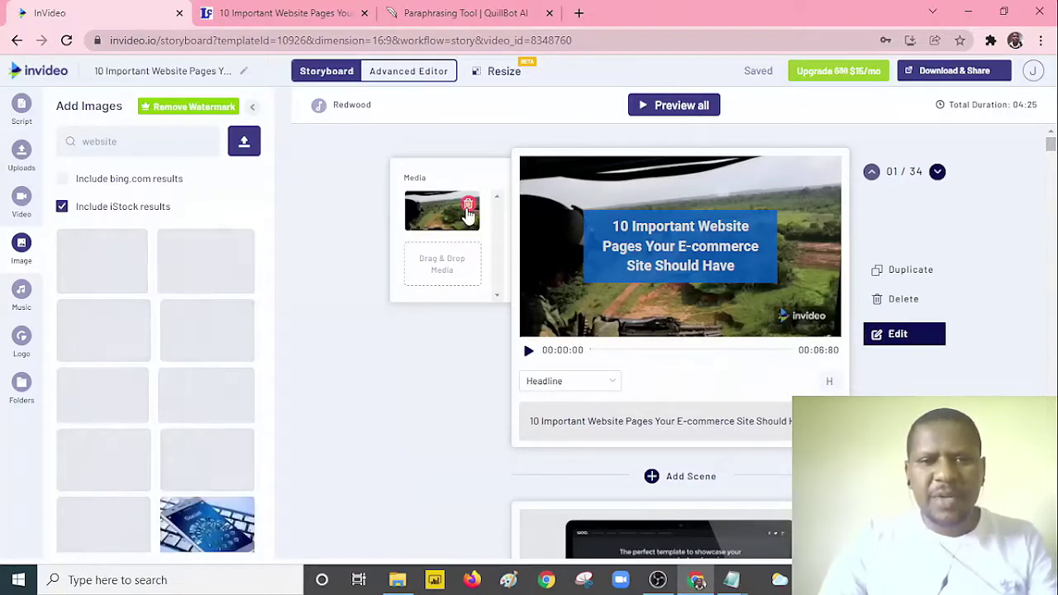
left_click(467, 206)
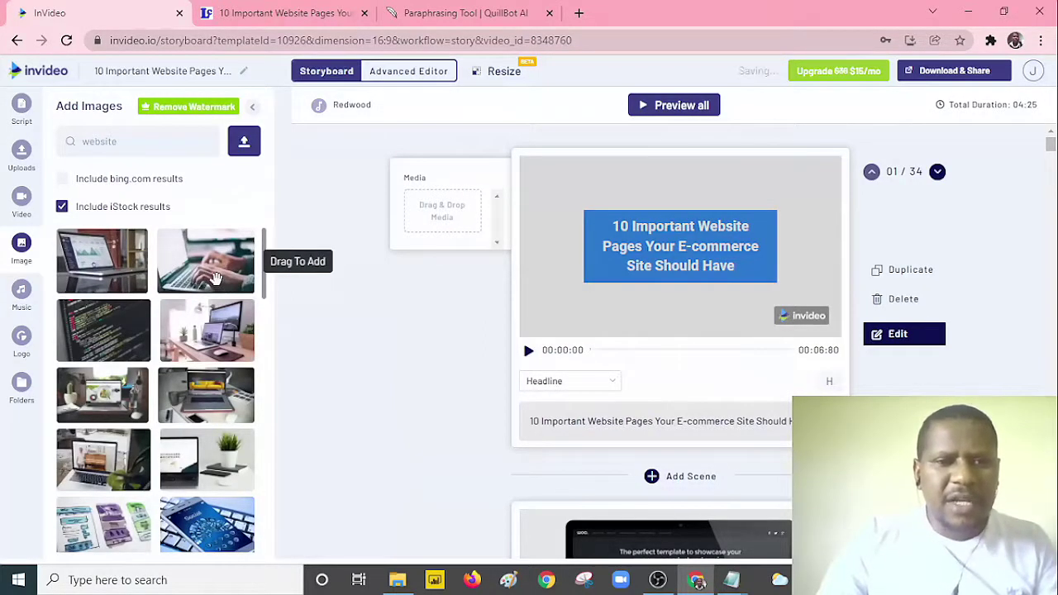
left_click_drag(215, 278, 439, 239)
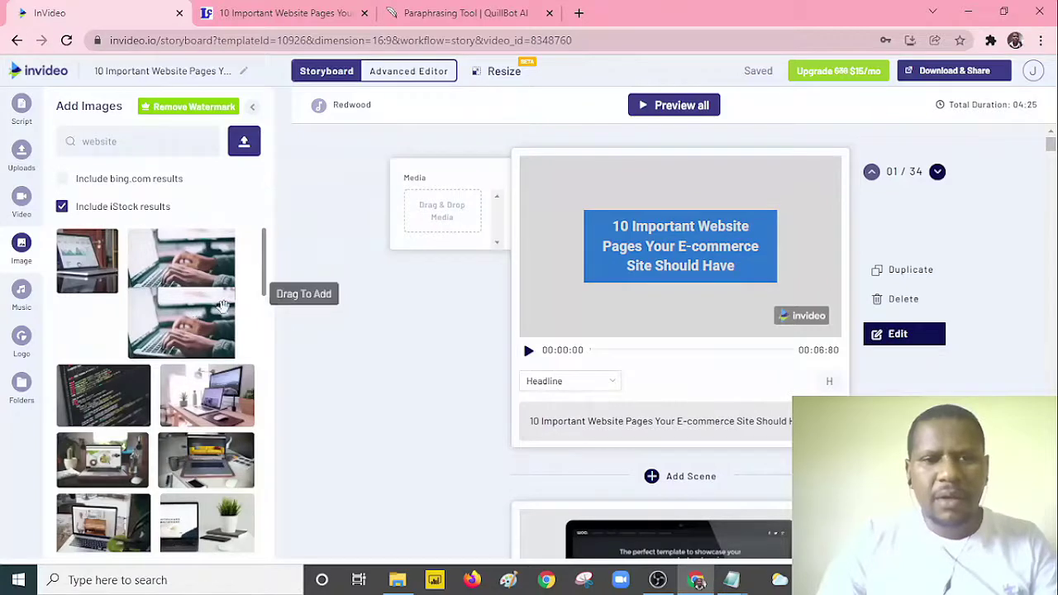
left_click_drag(223, 306, 447, 216)
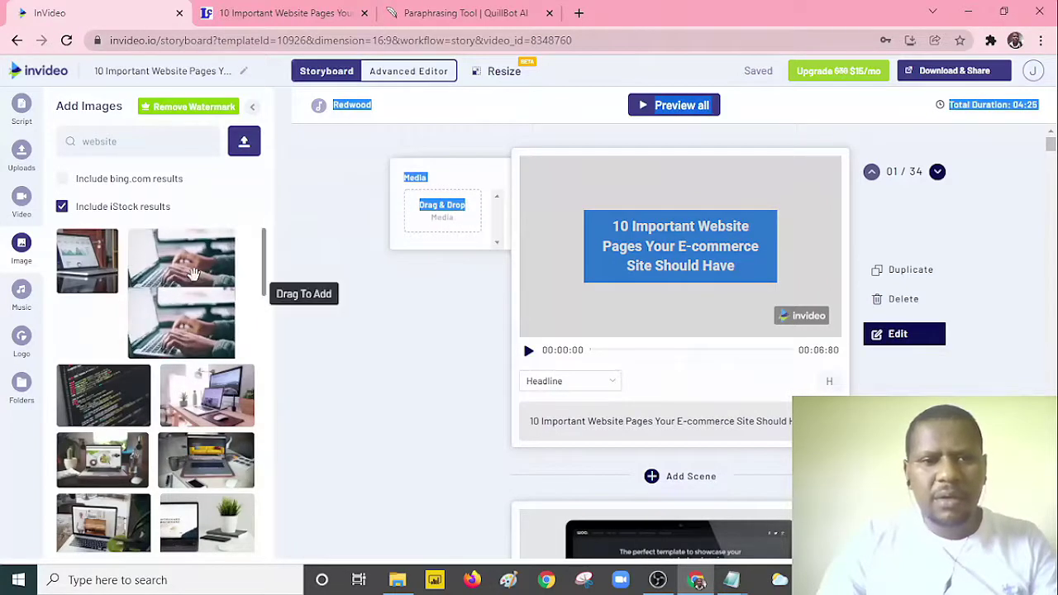
left_click_drag(192, 273, 483, 222)
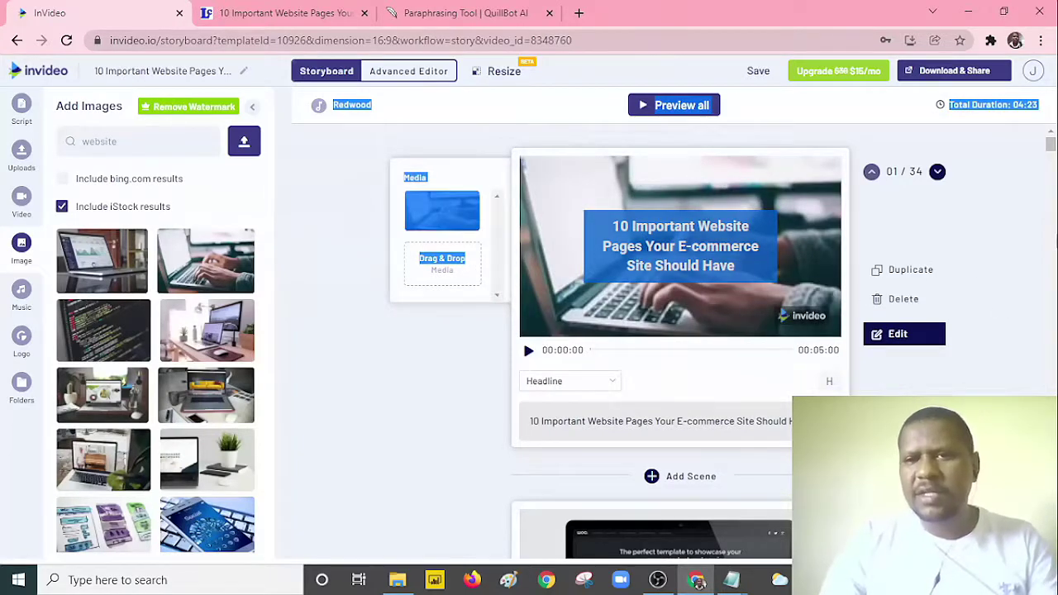
left_click(721, 273)
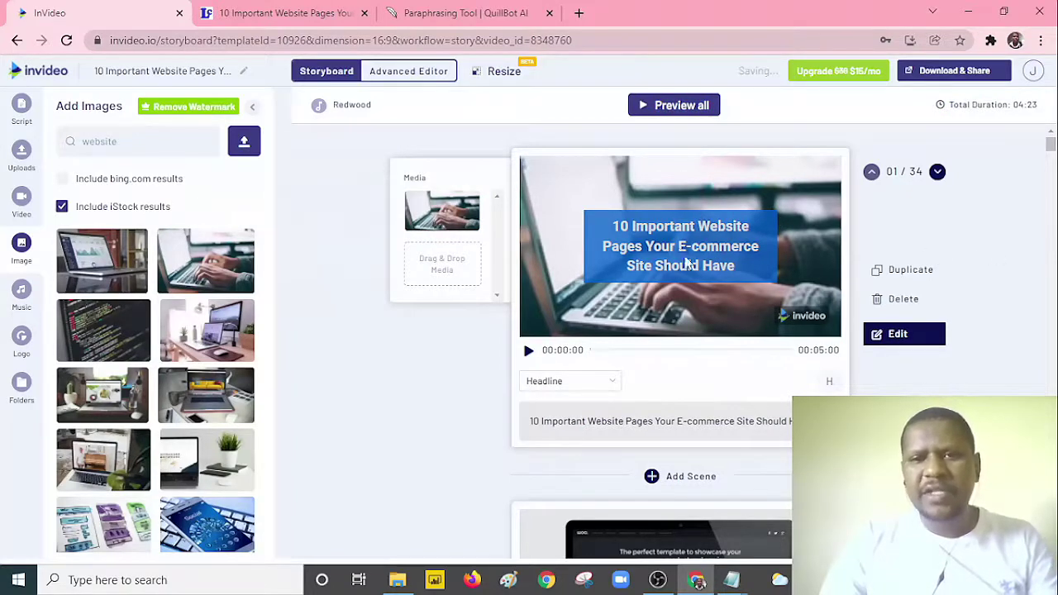
Open the first scene for editing and enlarge its headline text box on all sides, to a font size of about 70.89.
left_click(905, 338)
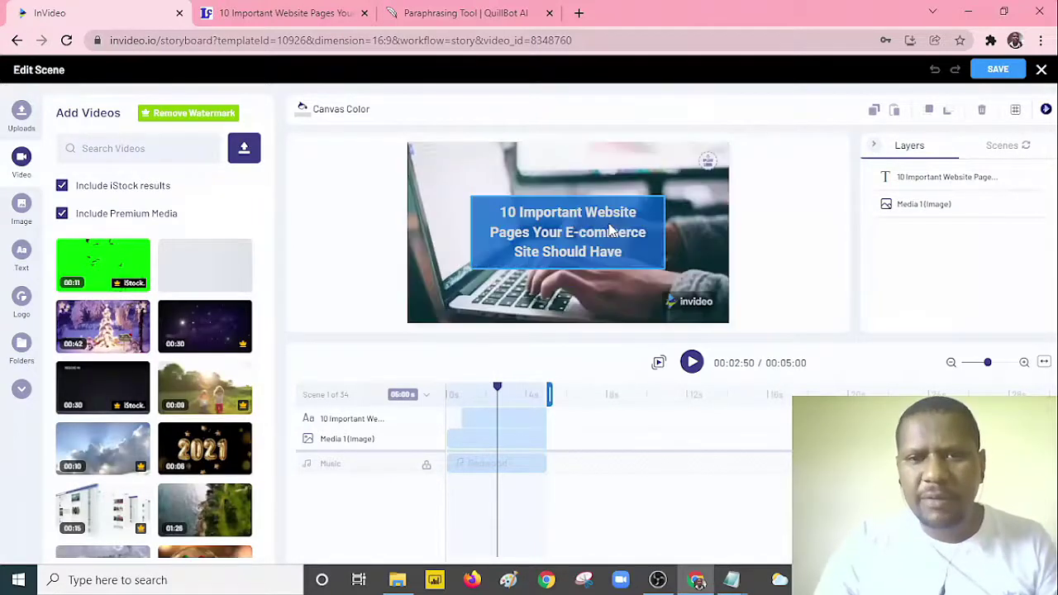
left_click(608, 224)
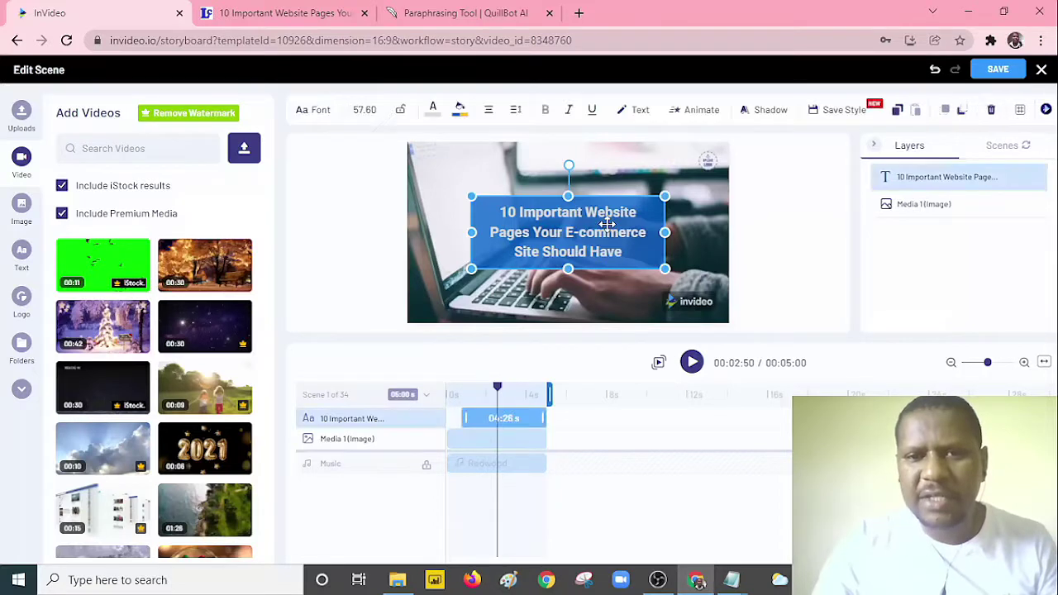
left_click_drag(569, 269, 569, 288)
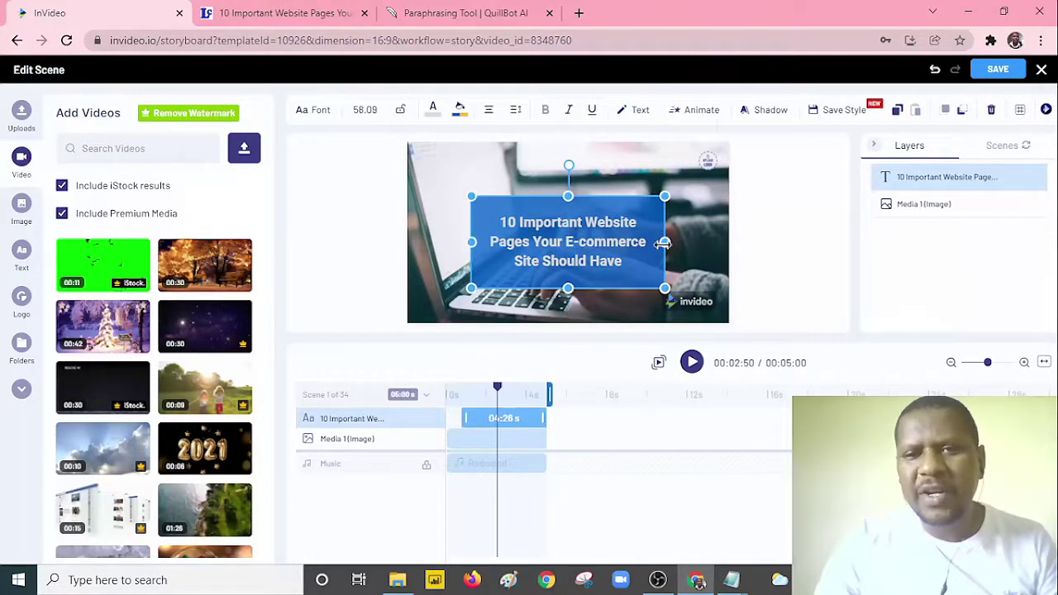
left_click_drag(683, 244, 703, 244)
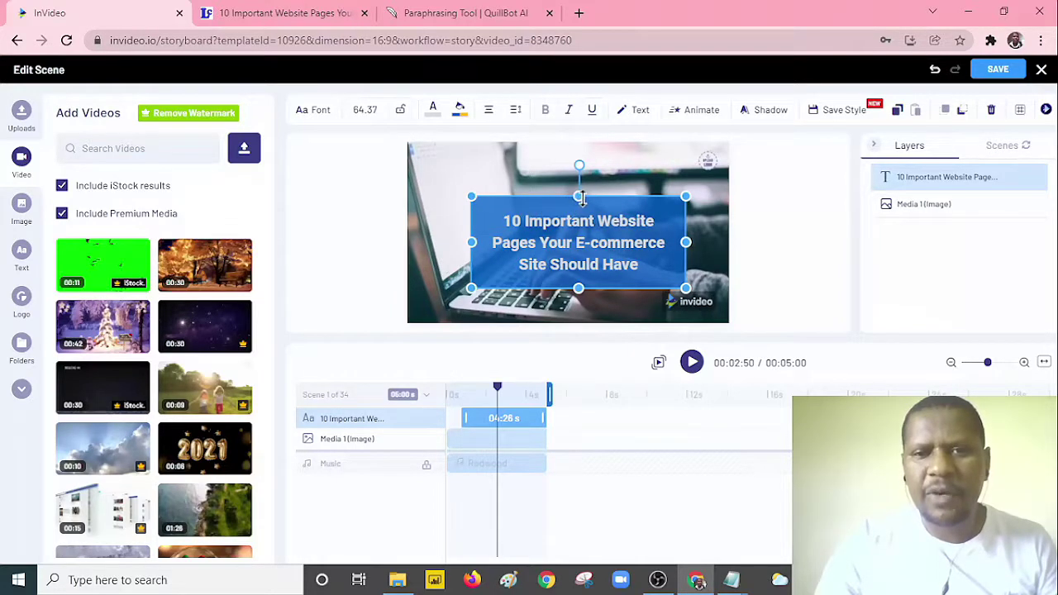
left_click_drag(581, 198, 580, 179)
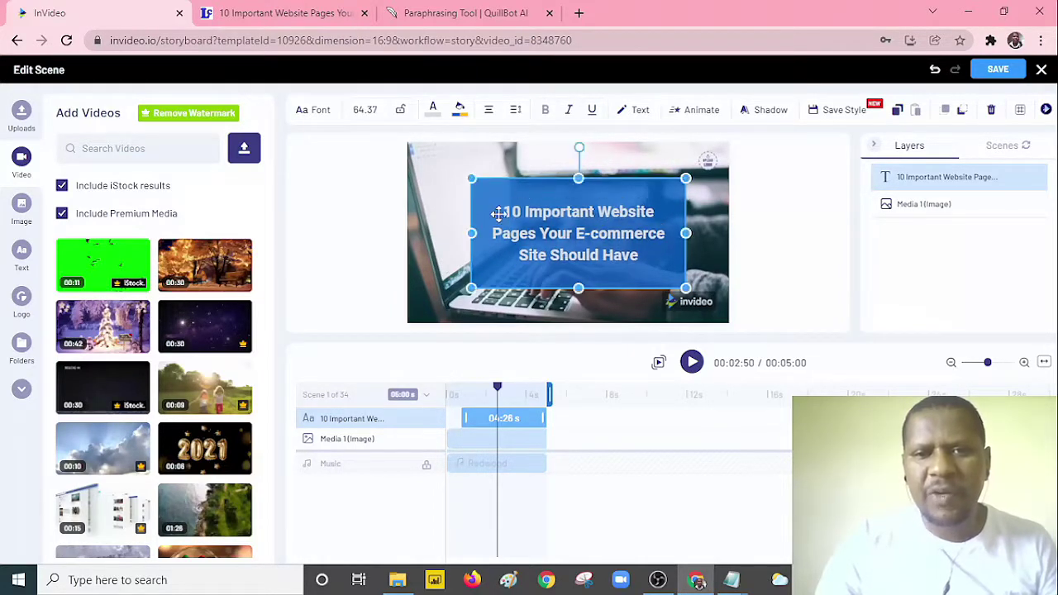
left_click_drag(471, 233, 478, 193)
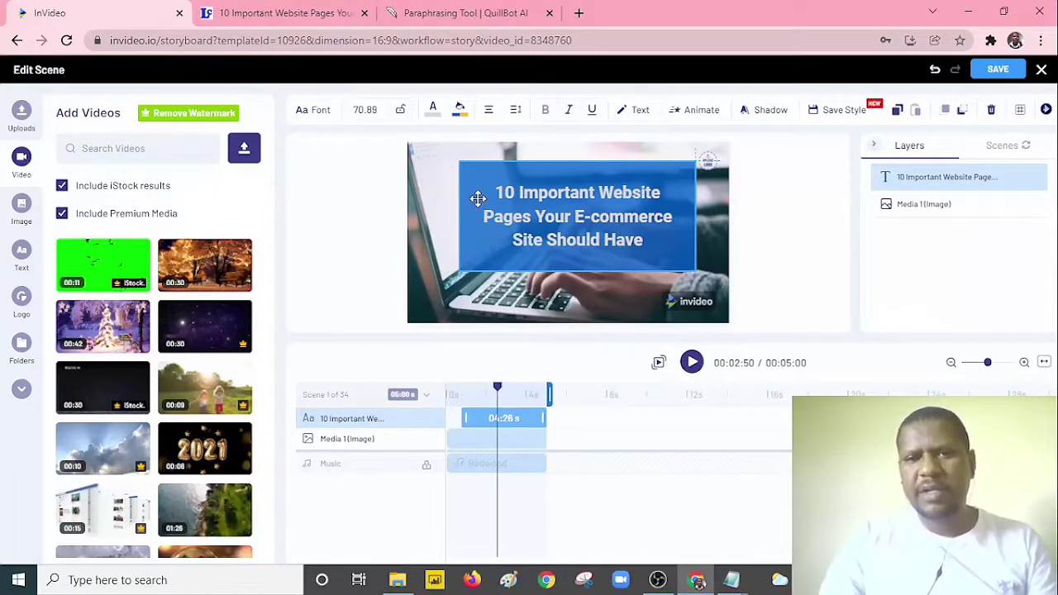
Reposition the headline box slightly lower, near the centre of the laptop image, and save the scene.
left_click(478, 199)
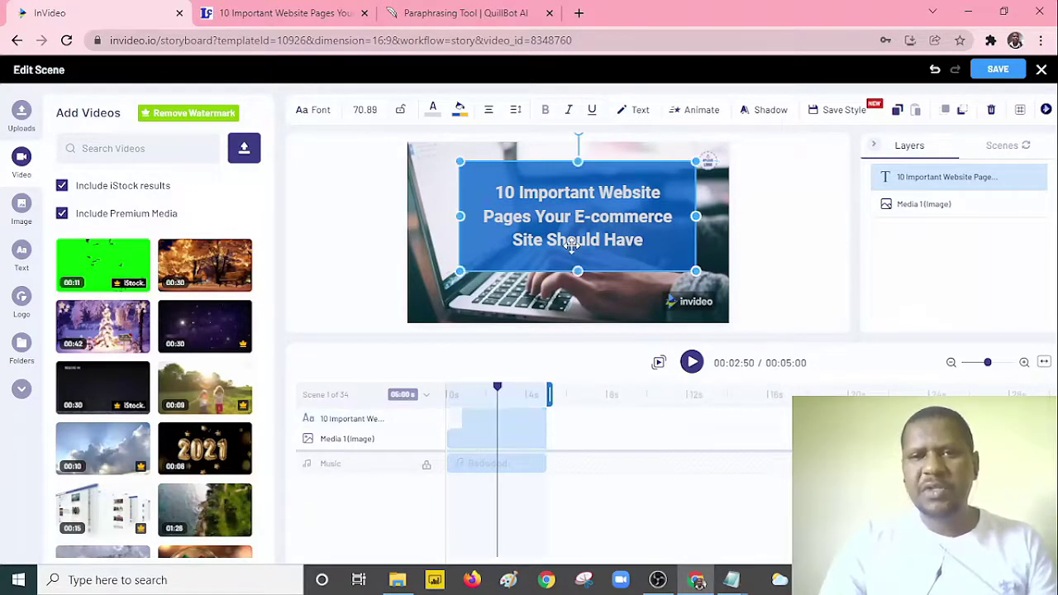
left_click(813, 218)
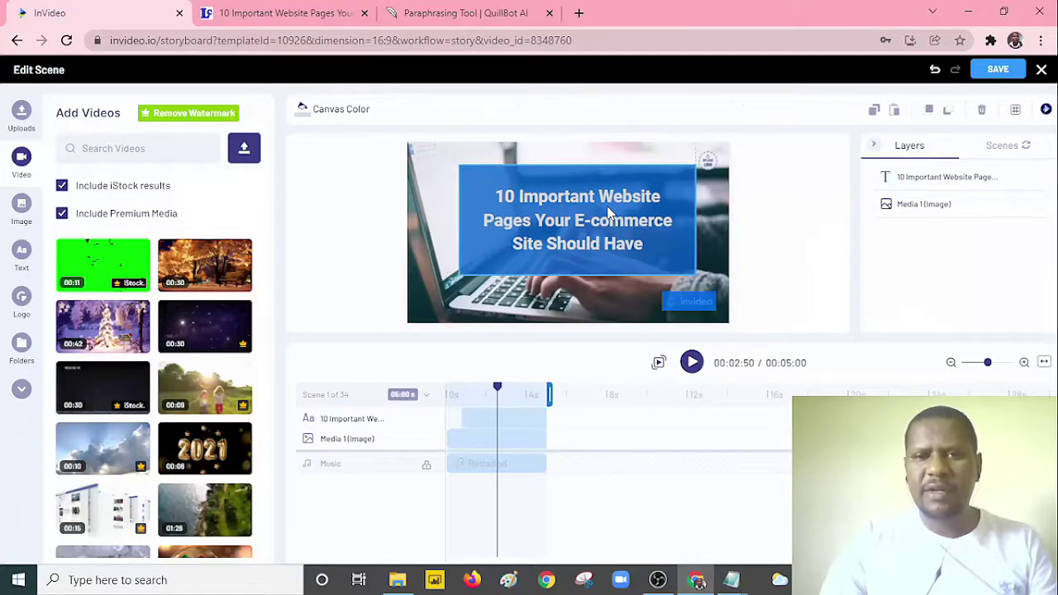
left_click_drag(611, 203, 608, 207)
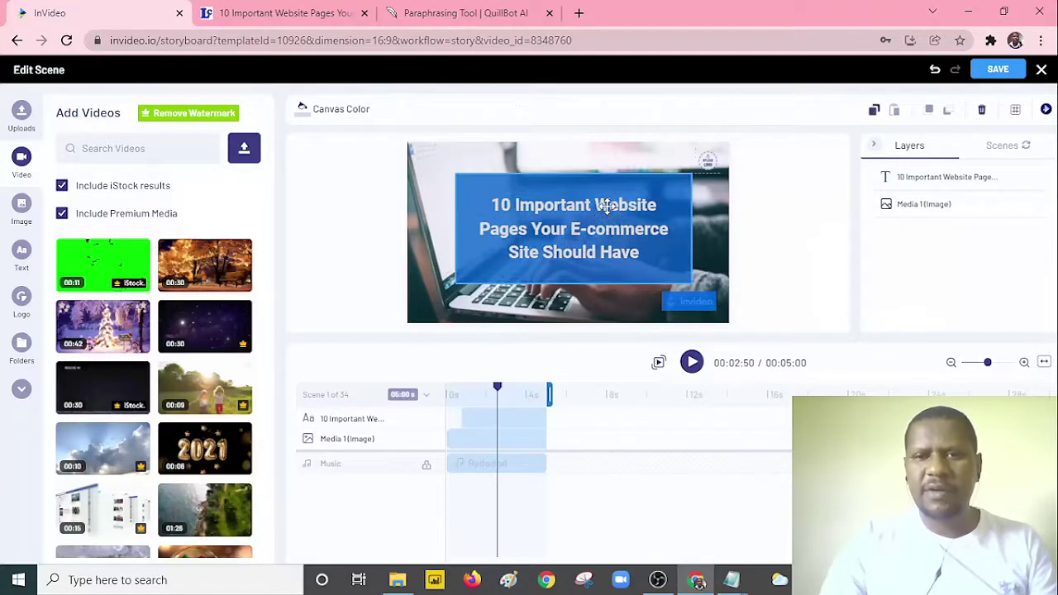
left_click(994, 71)
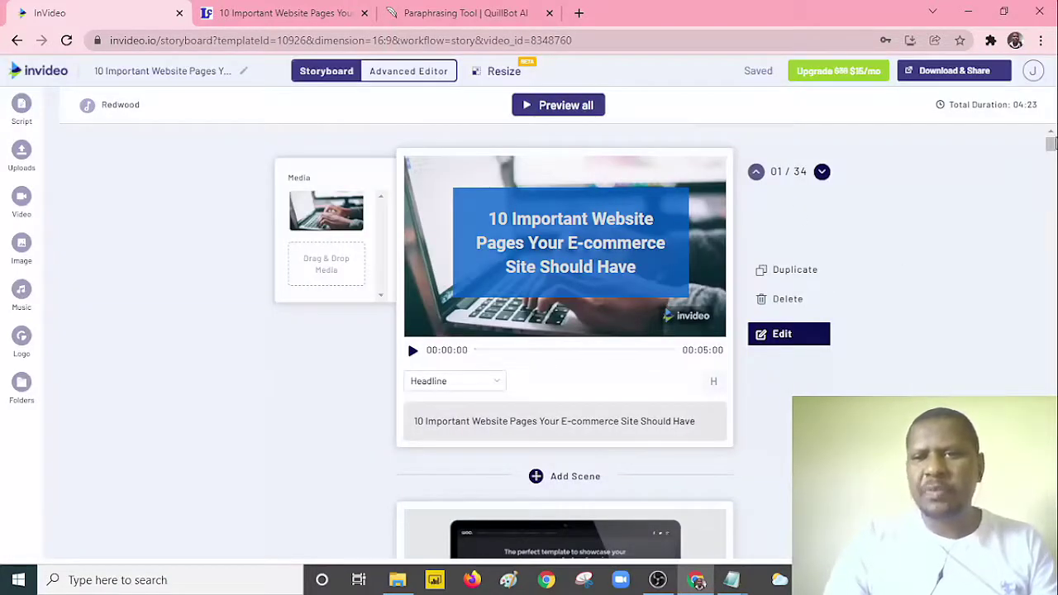
Enlarge the third scene's text box to a font size of about 42.80, position it mid-image, and save the scene.
left_click_drag(1051, 145, 1051, 170)
scroll(550, 306, "up", 1)
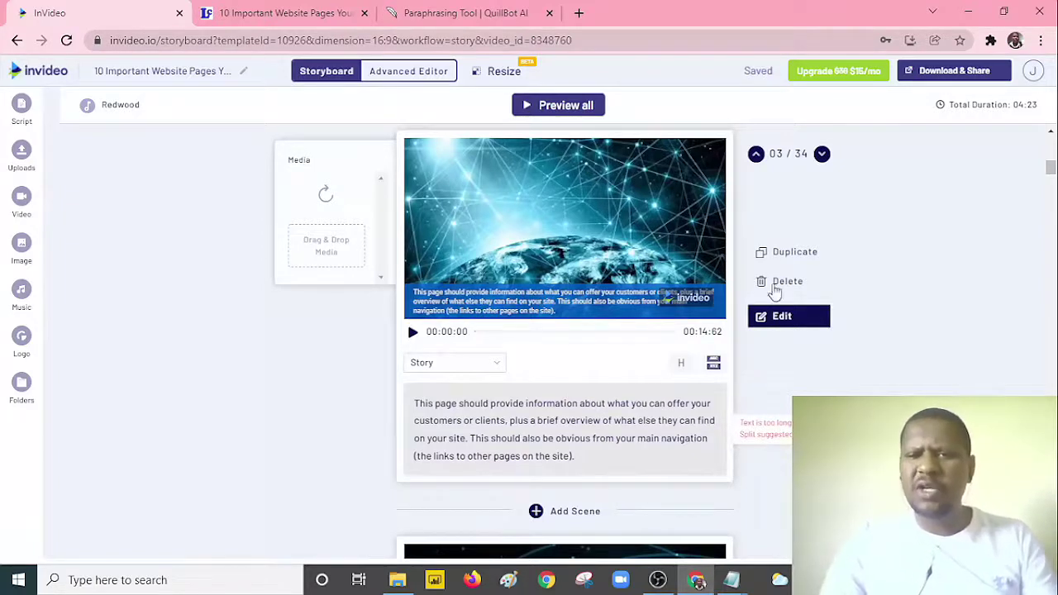
left_click(784, 318)
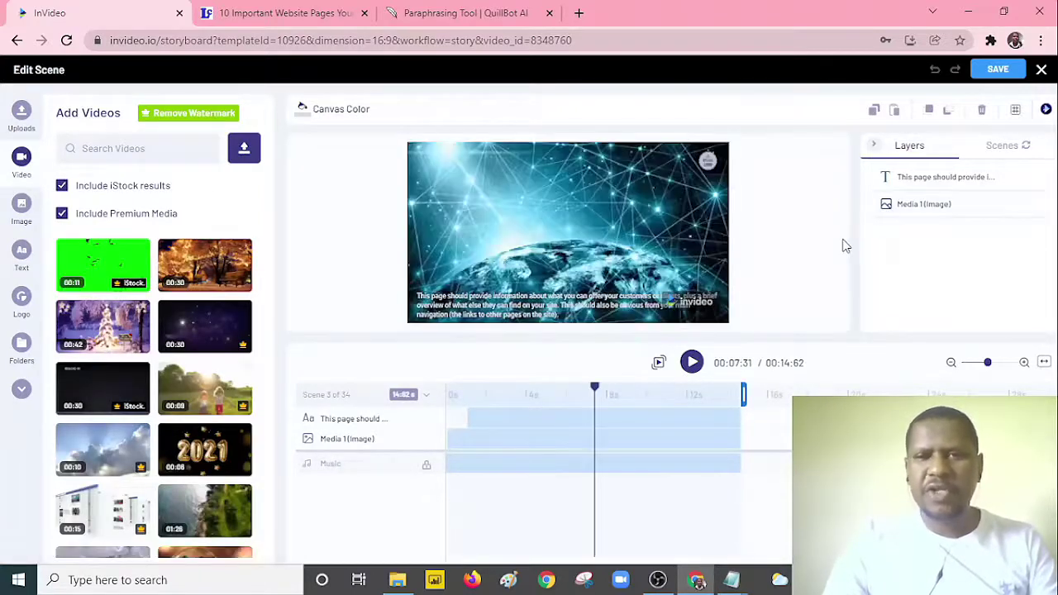
left_click(570, 309)
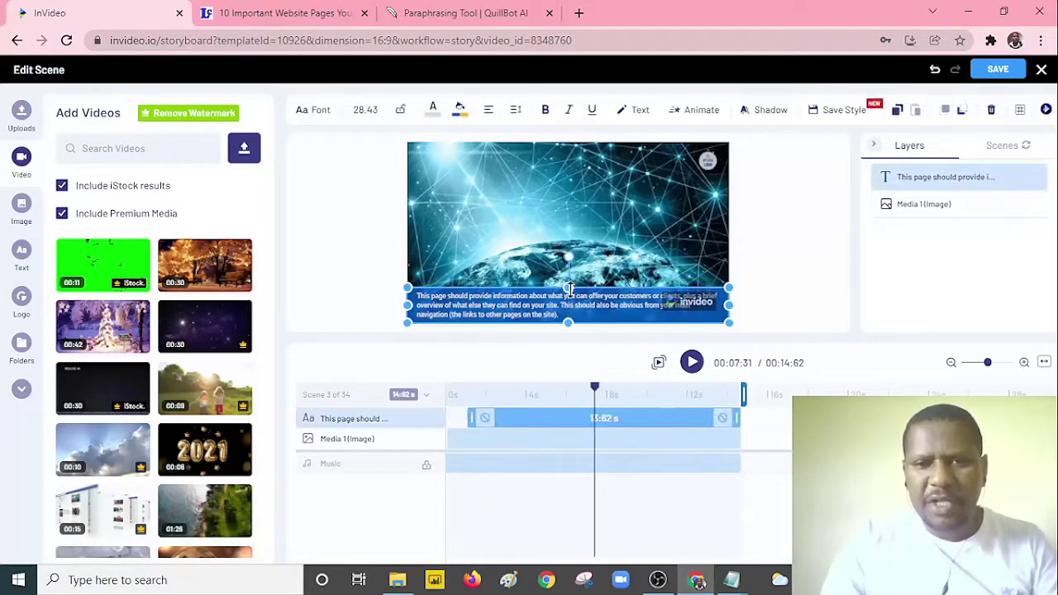
left_click_drag(570, 287, 541, 208)
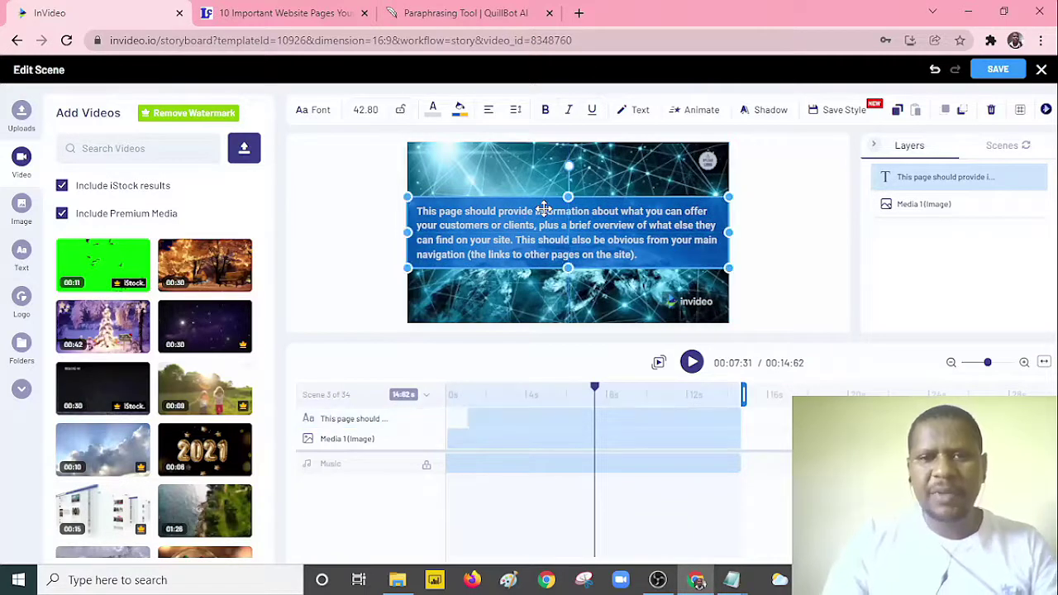
left_click(769, 242)
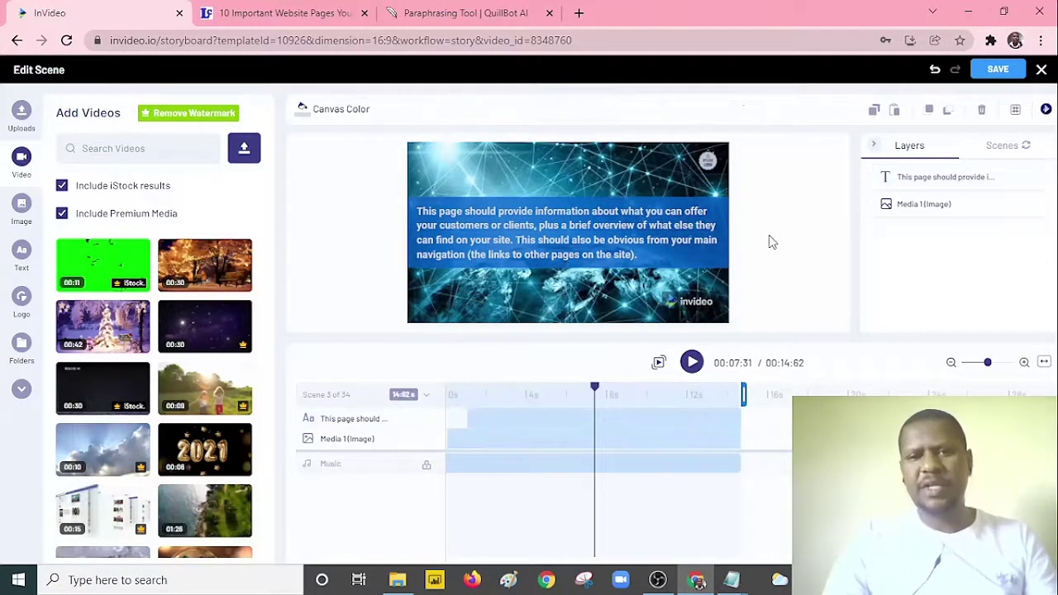
left_click(1000, 70)
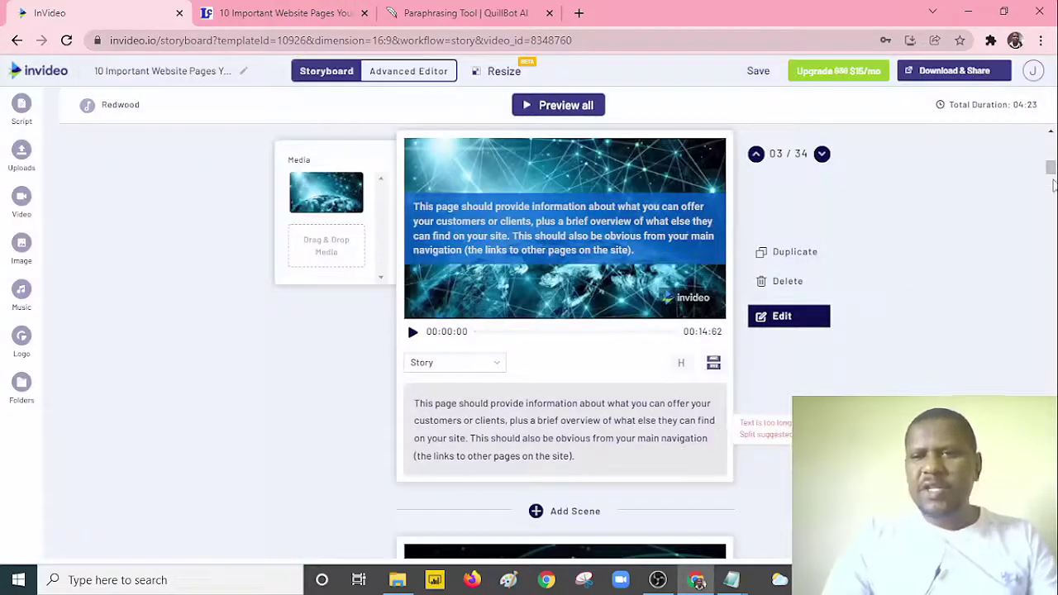
Play the first scene on its own, and look through the scenes from the headline to "#2. About us".
left_click_drag(1051, 170, 1050, 143)
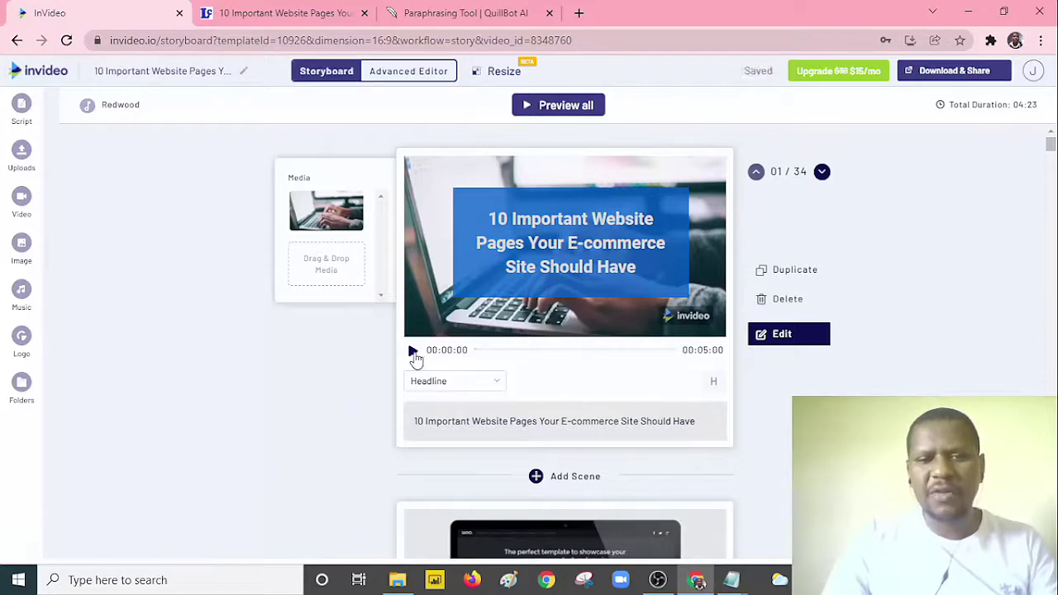
left_click(414, 351)
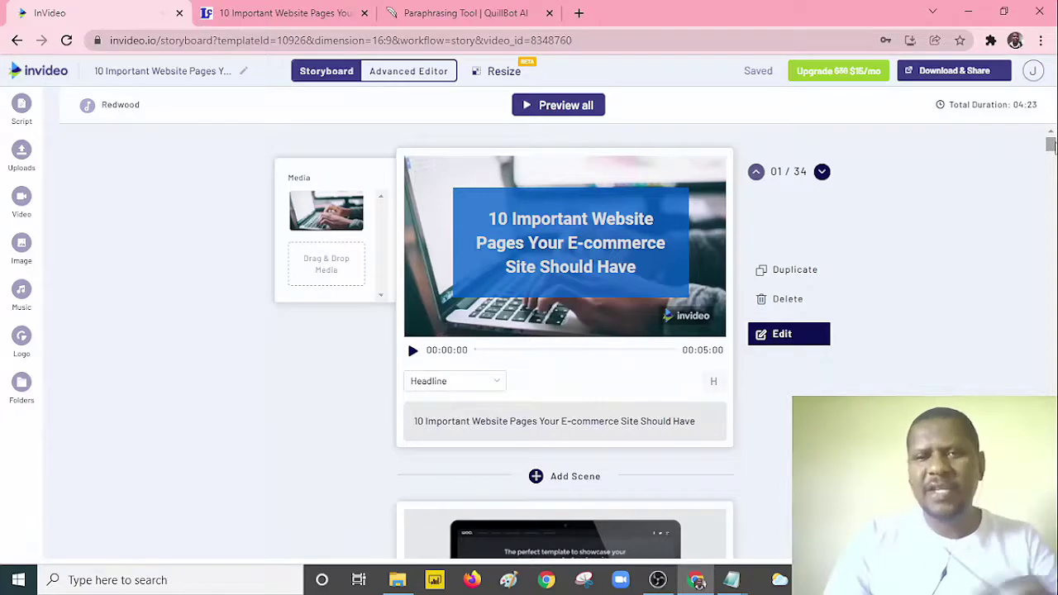
left_click_drag(1050, 145, 1050, 151)
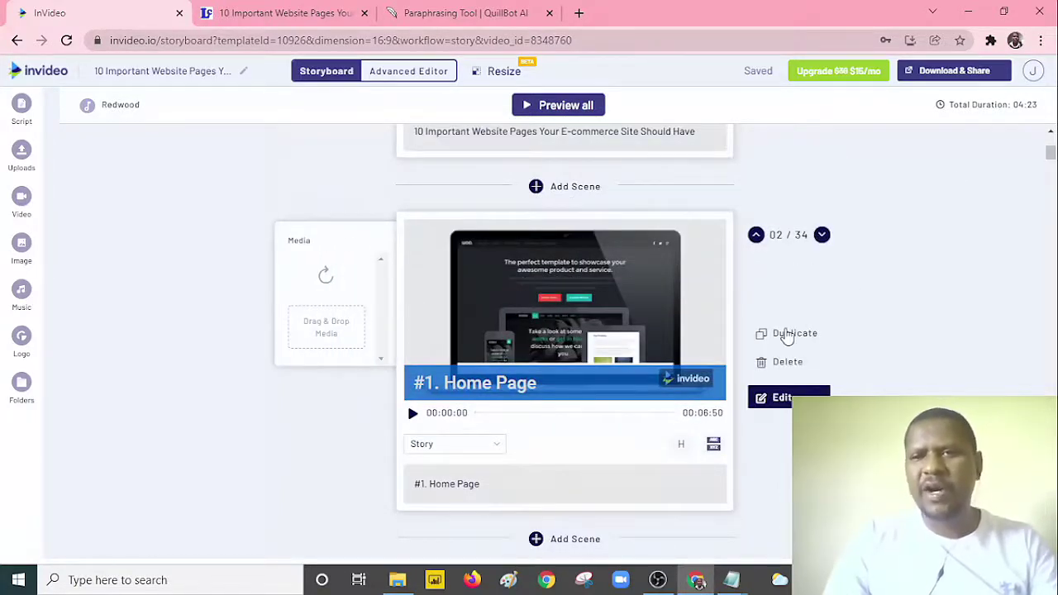
left_click_drag(1052, 161, 1052, 186)
scroll(673, 272, "down", 3)
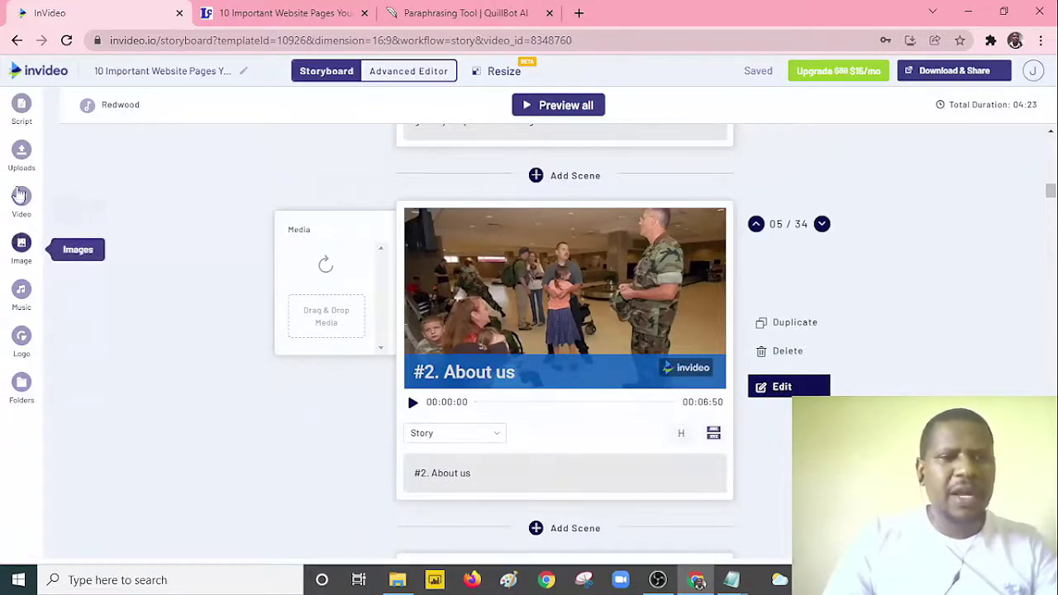
Look at the music, stock video and stock image libraries available for the scenes.
left_click(21, 289)
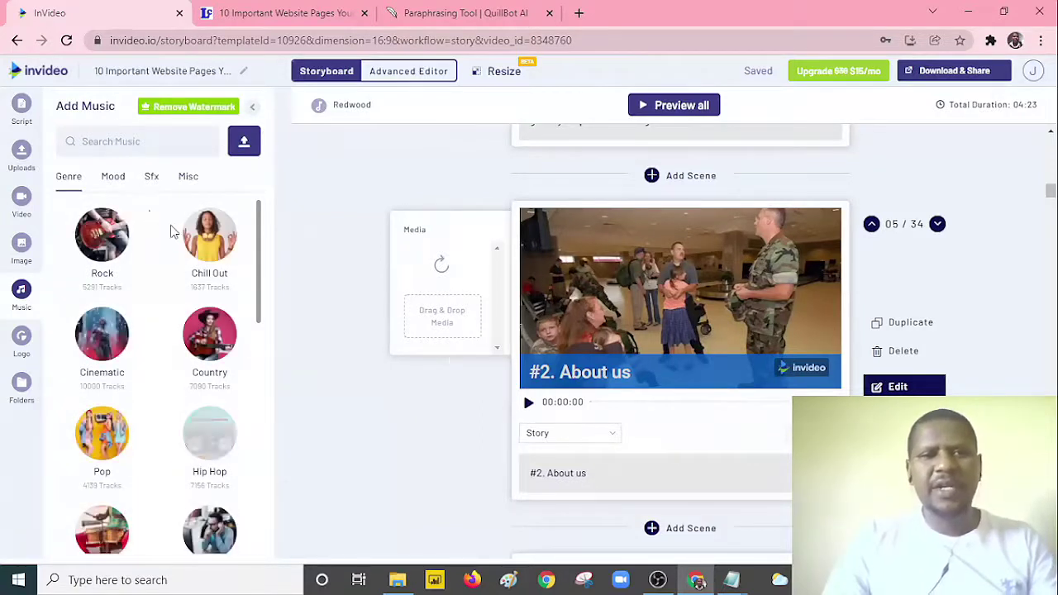
left_click(21, 207)
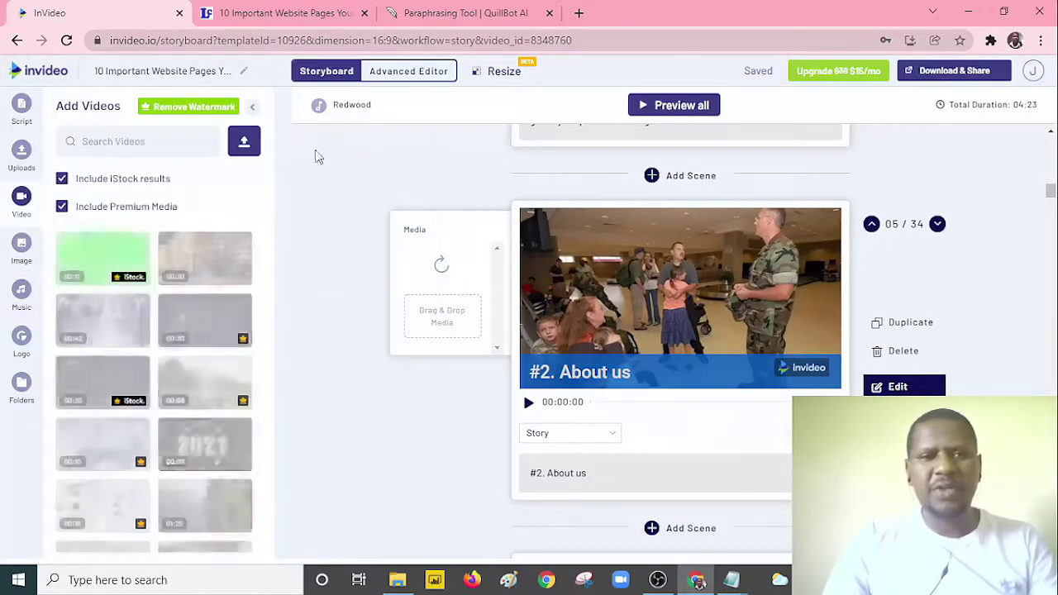
left_click(25, 248)
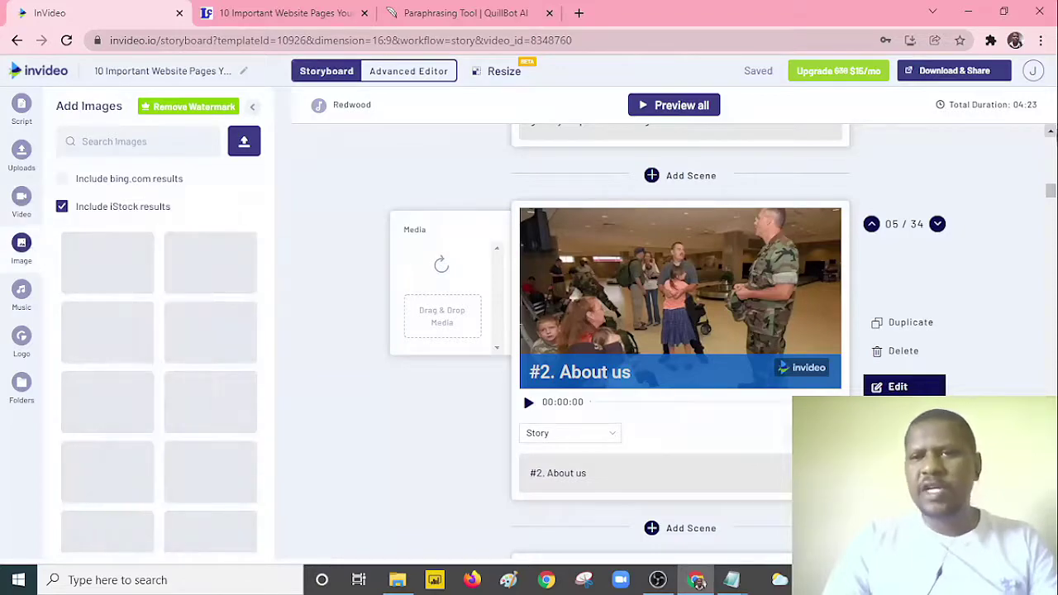
Delete scene 25, the one about soliciting recommendations on LinkedIn.
scroll(1049, 137, "up", 15)
left_click_drag(1049, 142, 1049, 393)
mouse_move(794, 200)
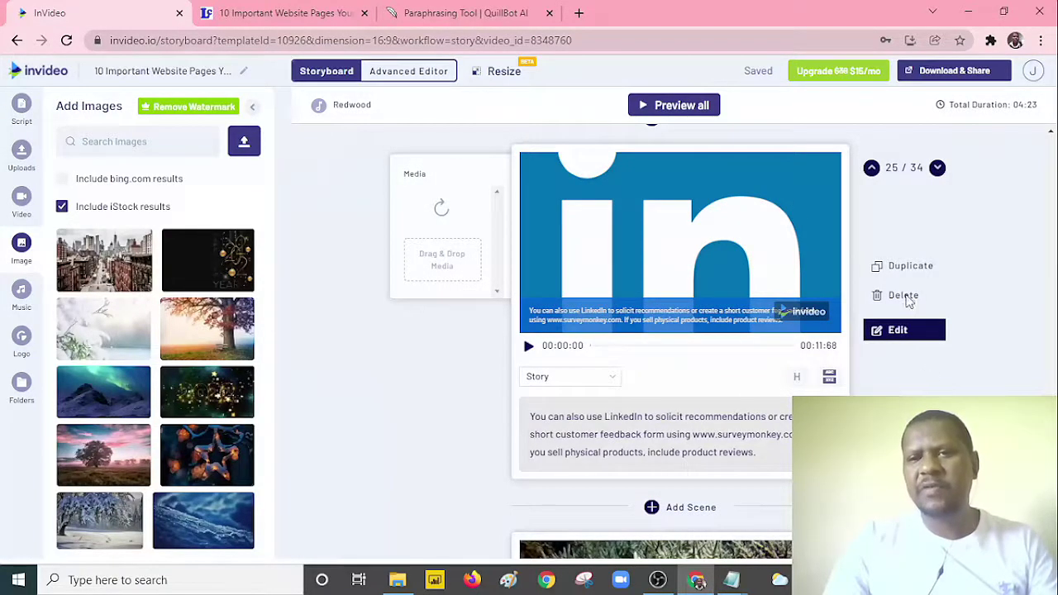
left_click(904, 296)
left_click(577, 352)
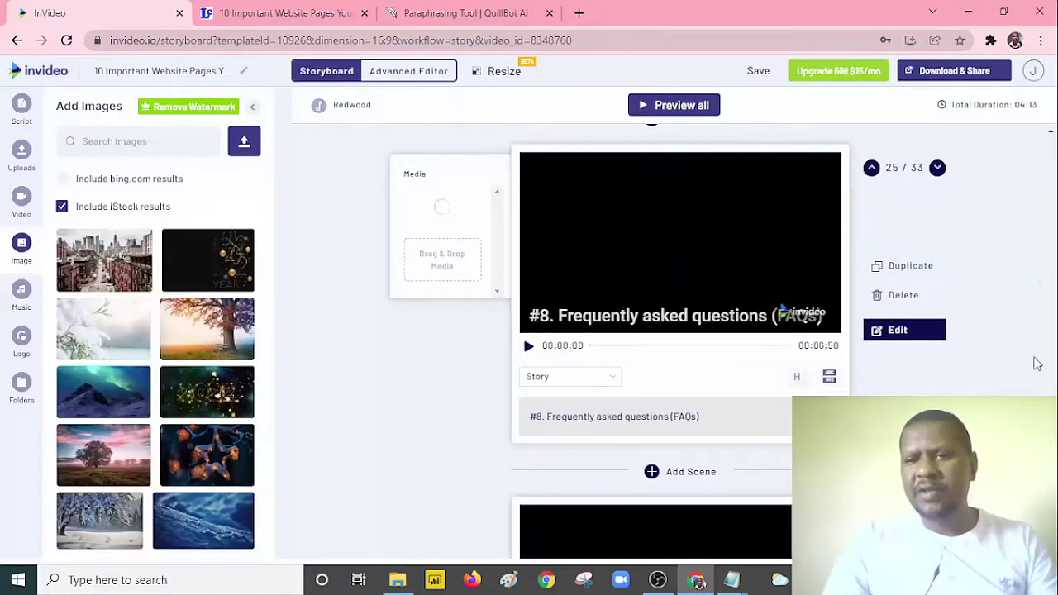
Preview the whole video from the headline scene through the home page scenes, and close the preview.
scroll(1031, 361, "up", 5)
left_click_drag(1050, 298, 1049, 147)
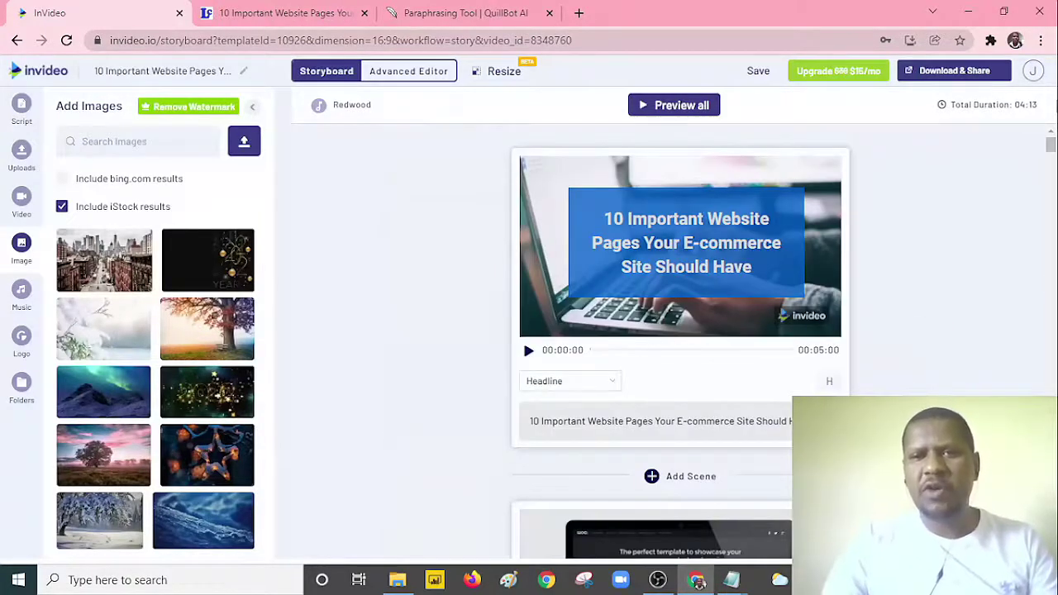
left_click(670, 106)
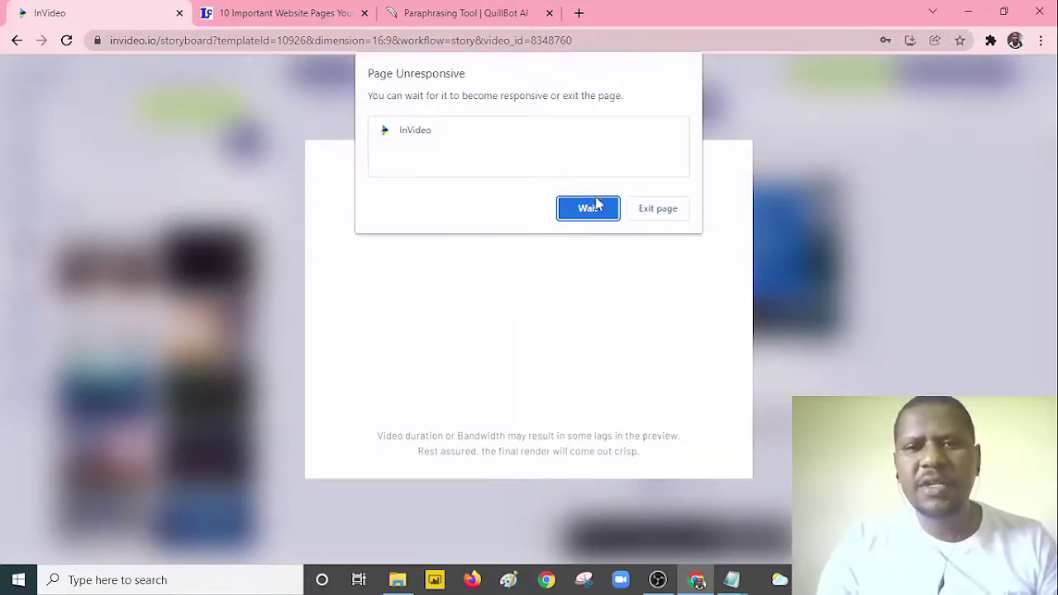
left_click(597, 211)
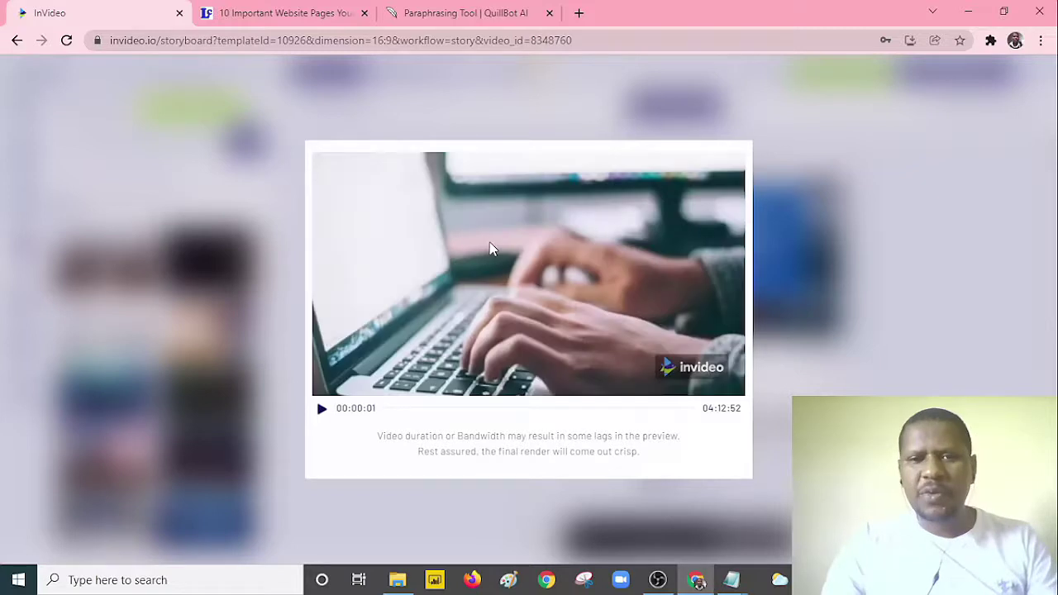
left_click(321, 408)
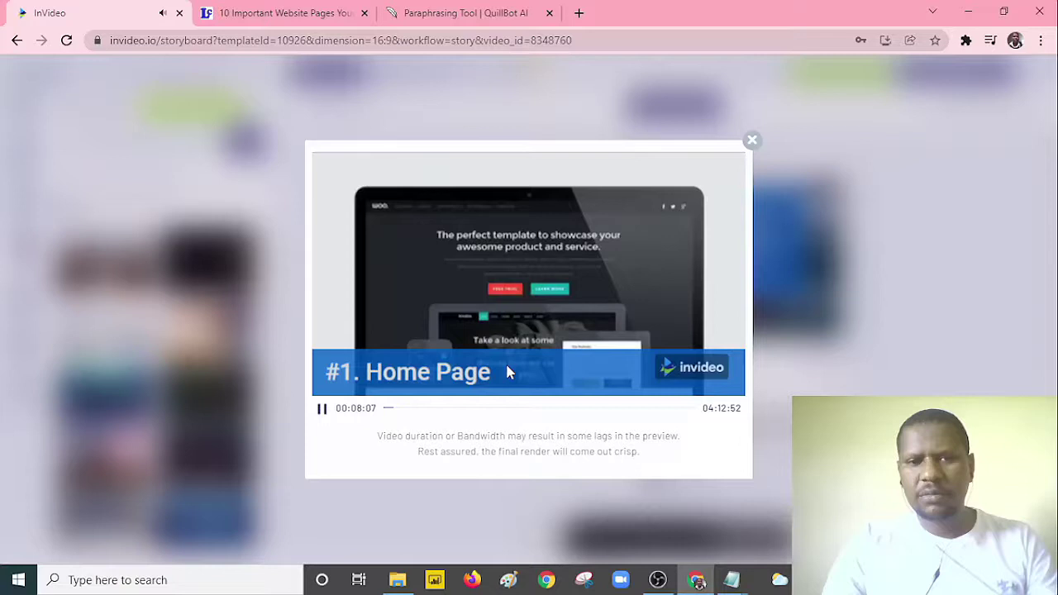
left_click(322, 408)
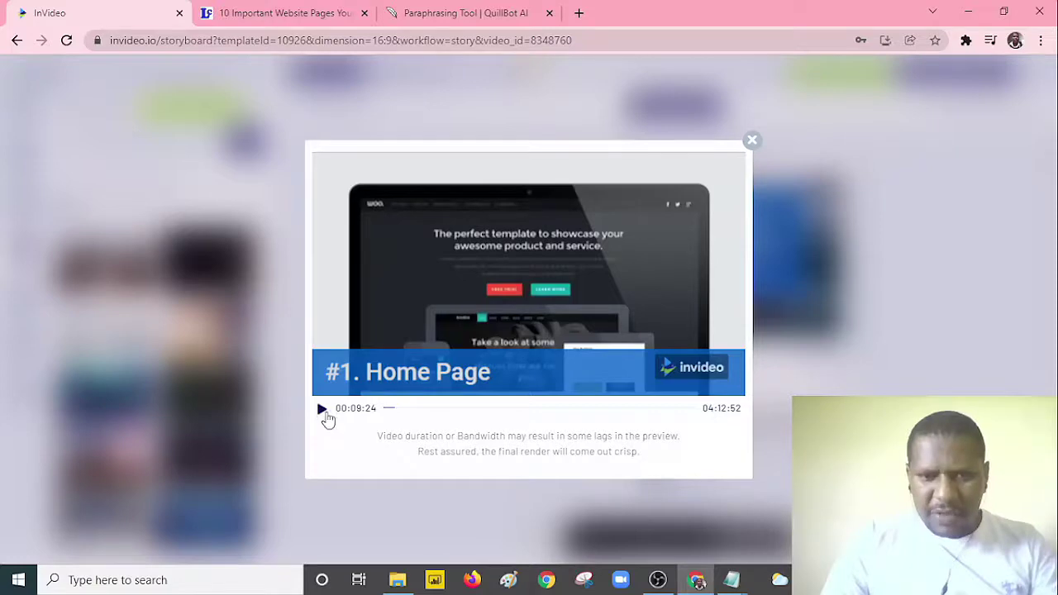
left_click(322, 410)
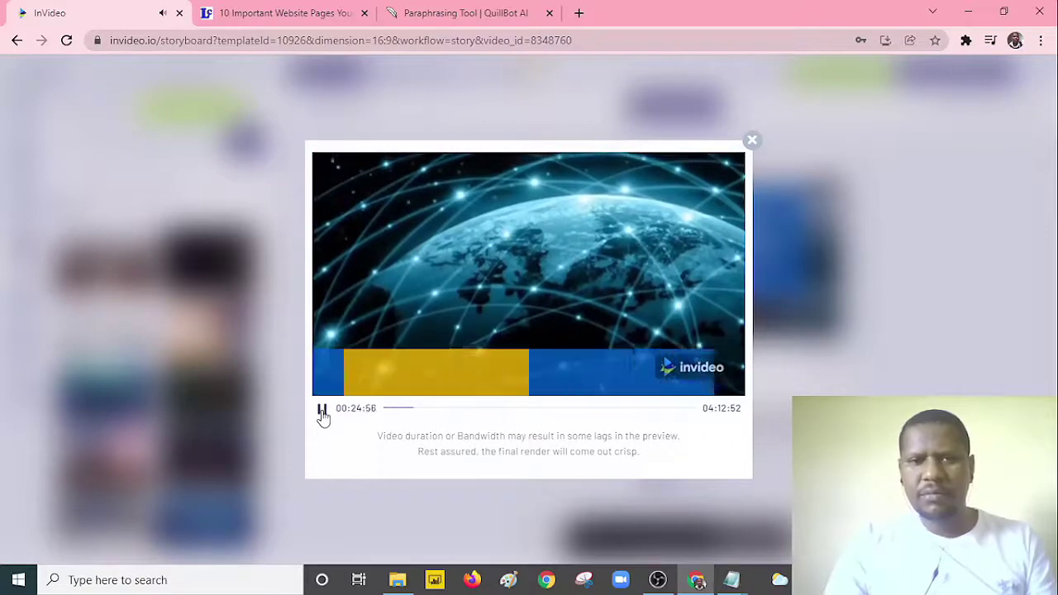
left_click(323, 416)
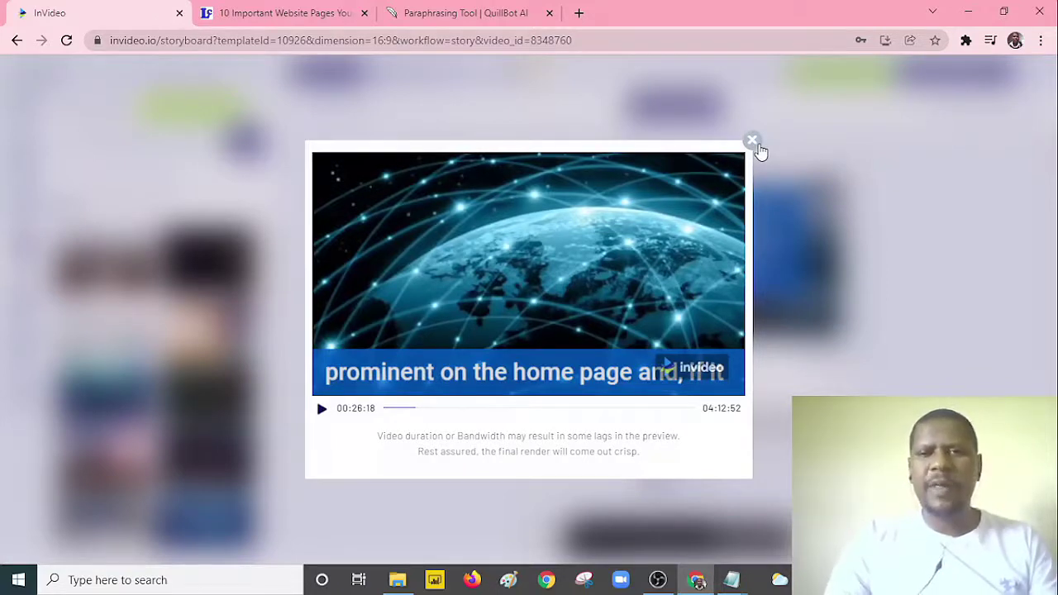
left_click(757, 144)
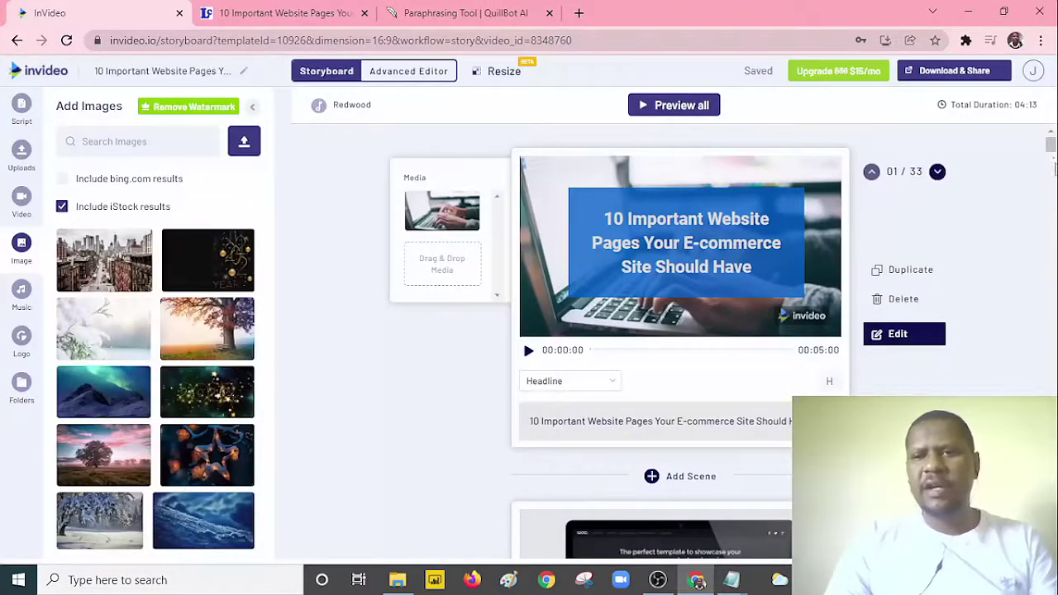
Export the finished video at 720p quality and show its rendering progress among the projects.
mouse_move(1052, 154)
left_mouse_down()
mouse_move(1052, 180)
mouse_move(1052, 155)
left_mouse_up()
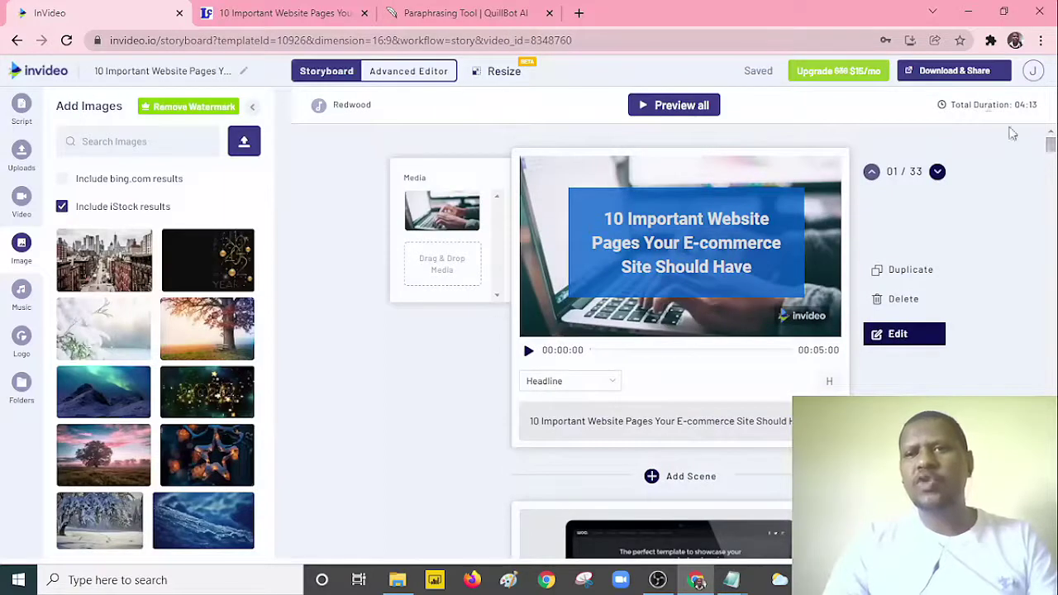
left_click(953, 73)
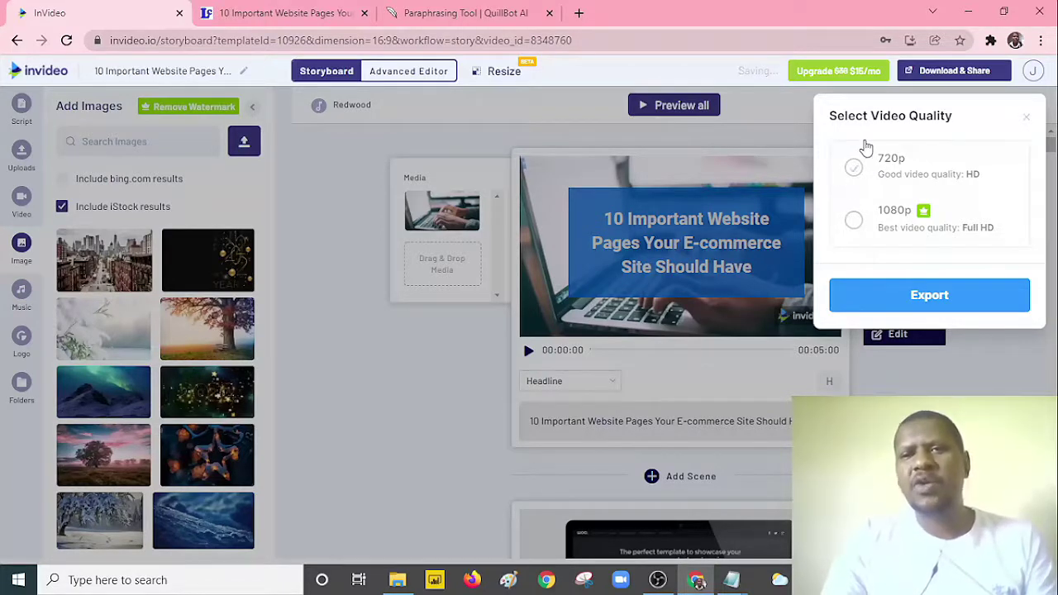
left_click(854, 223)
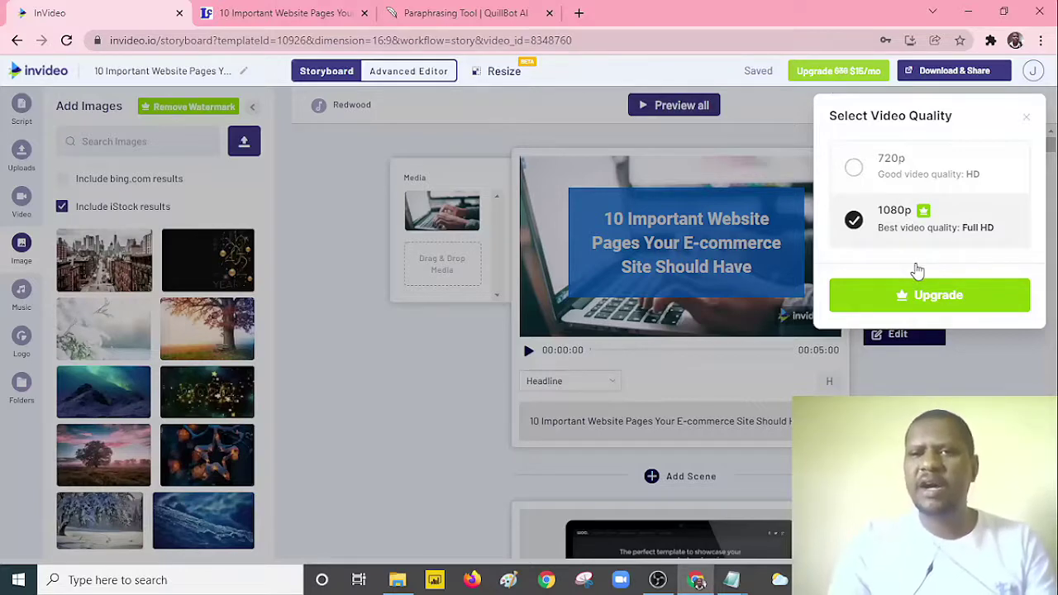
left_click(860, 170)
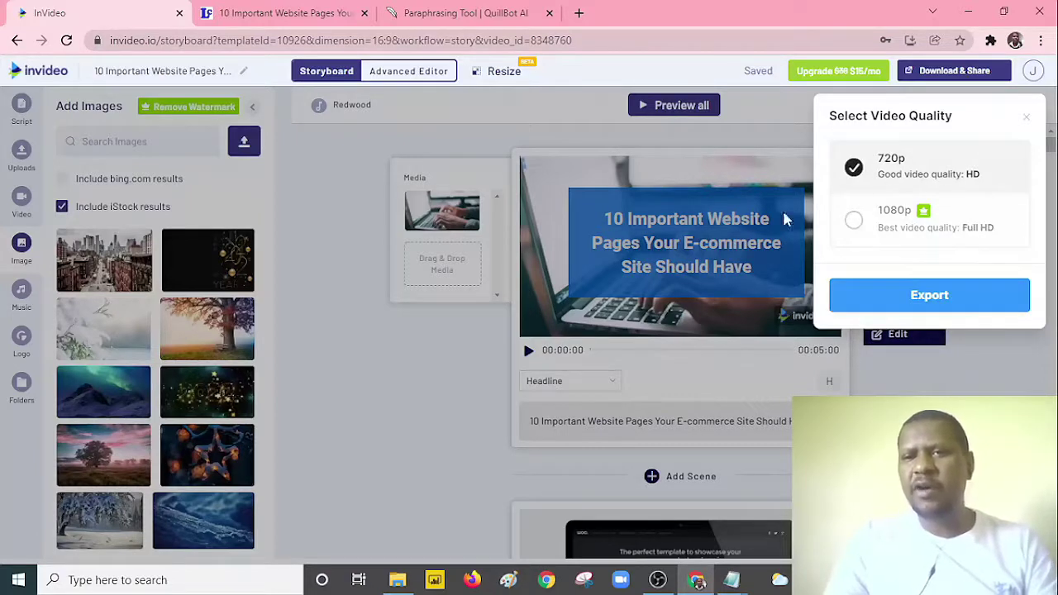
left_click(932, 300)
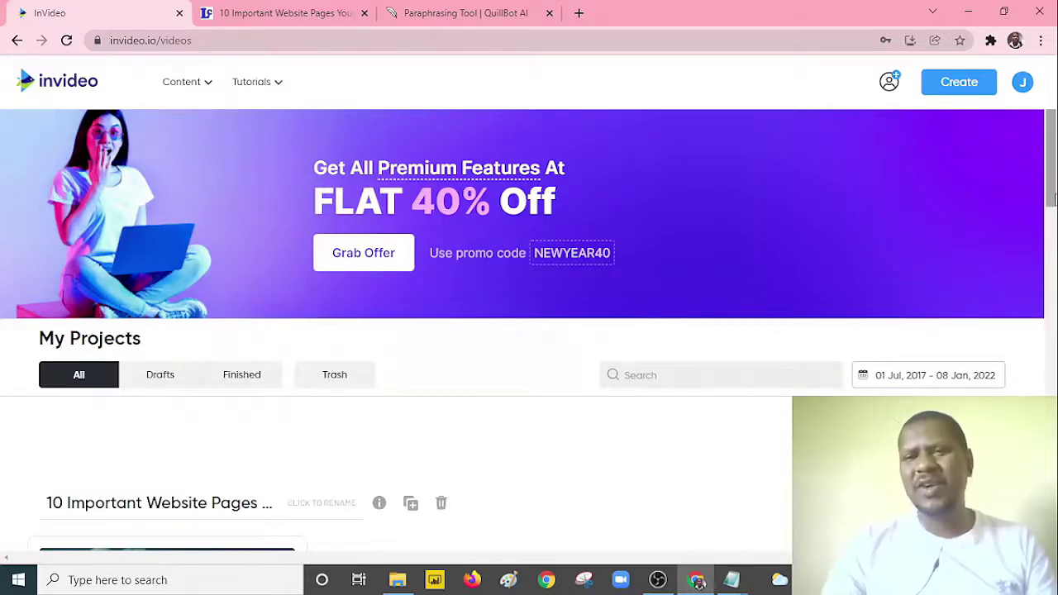
left_click_drag(1053, 199, 1052, 303)
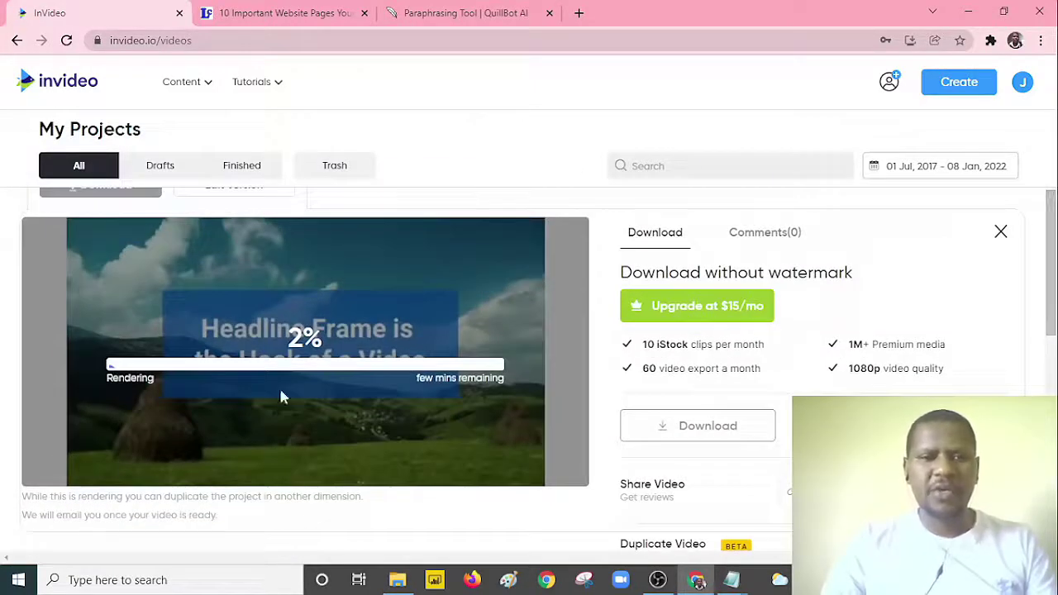